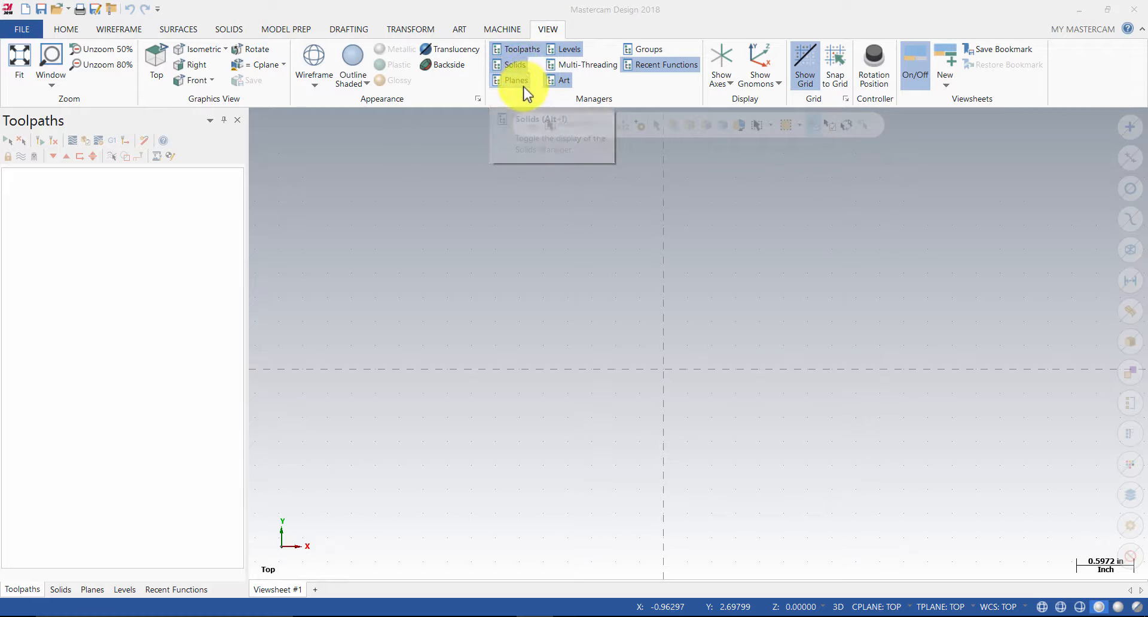
Step: Hide the Art manager and set the docked managers to auto-hide, checking that Toolpaths and Solids still open
click(561, 81)
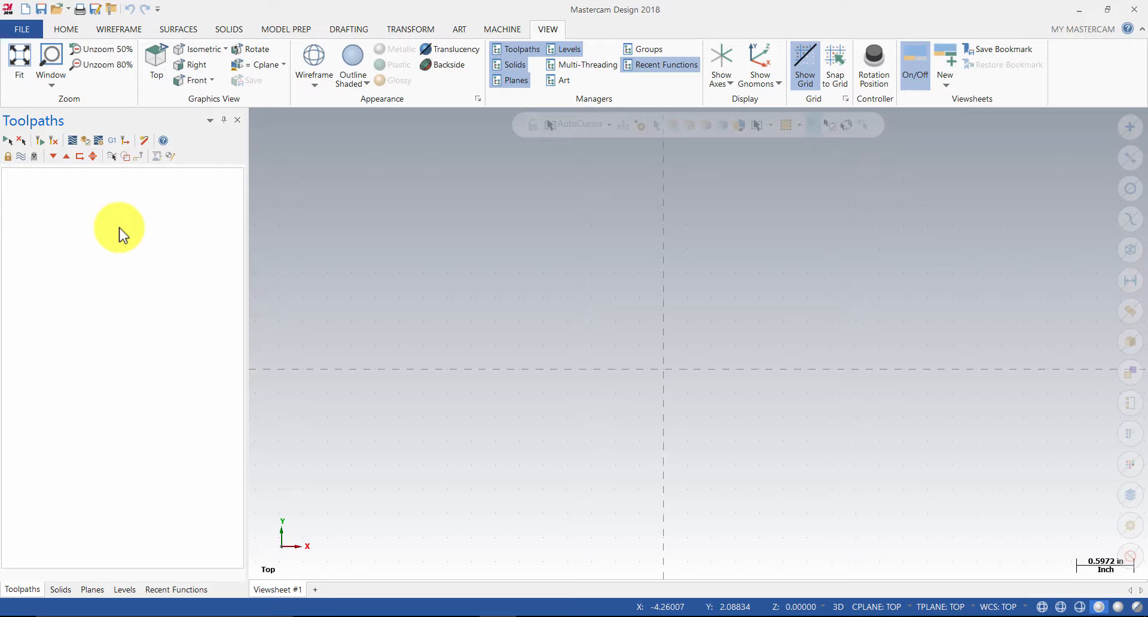
click(225, 122)
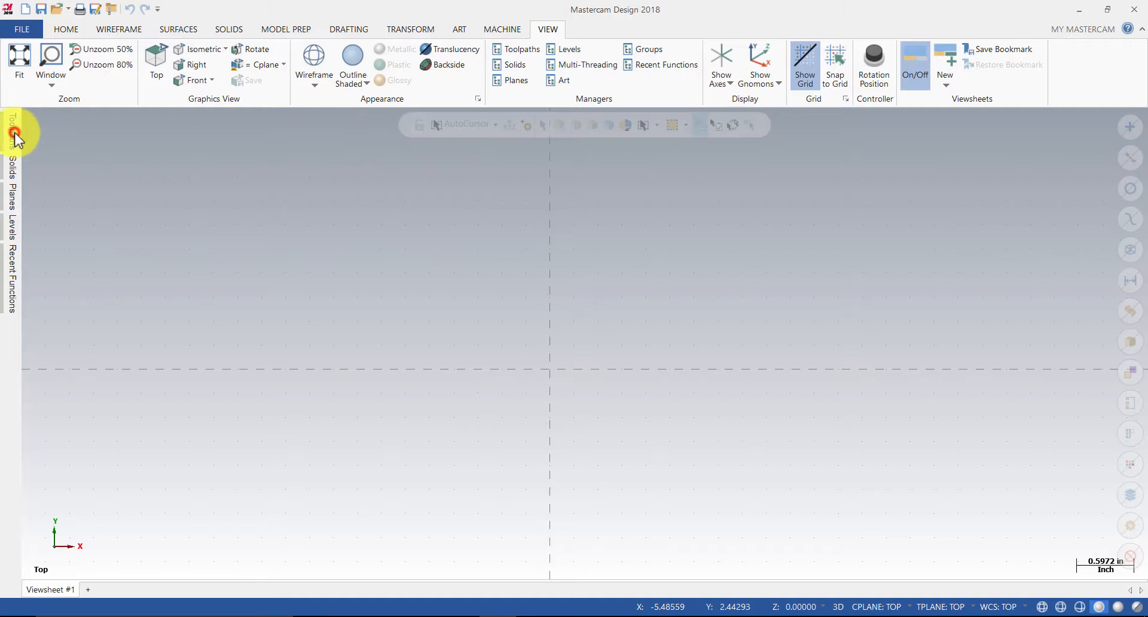
mouse_move(13, 134)
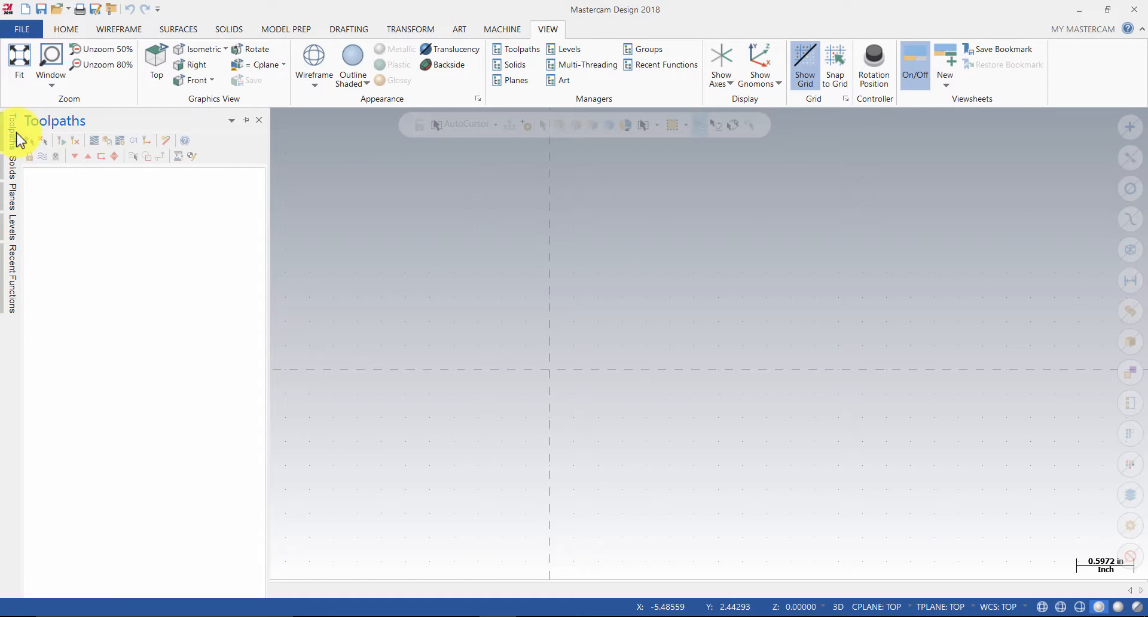
click(17, 169)
click(14, 136)
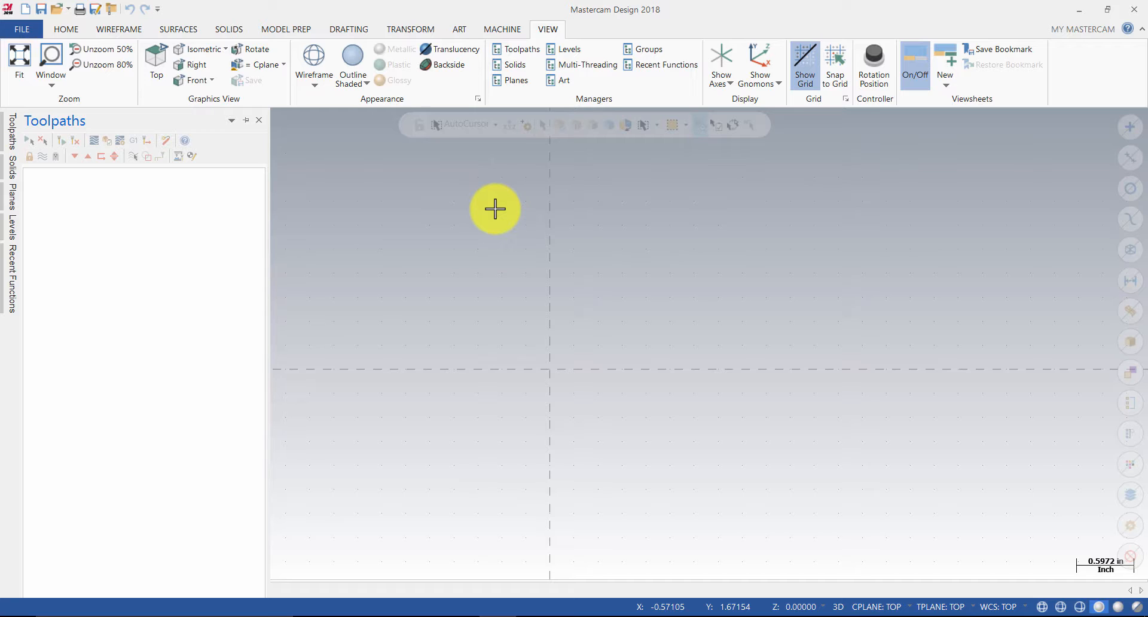
Step: Create a rectangle with width -5 and height 1.625 in, placing its base corner at the origin
click(117, 30)
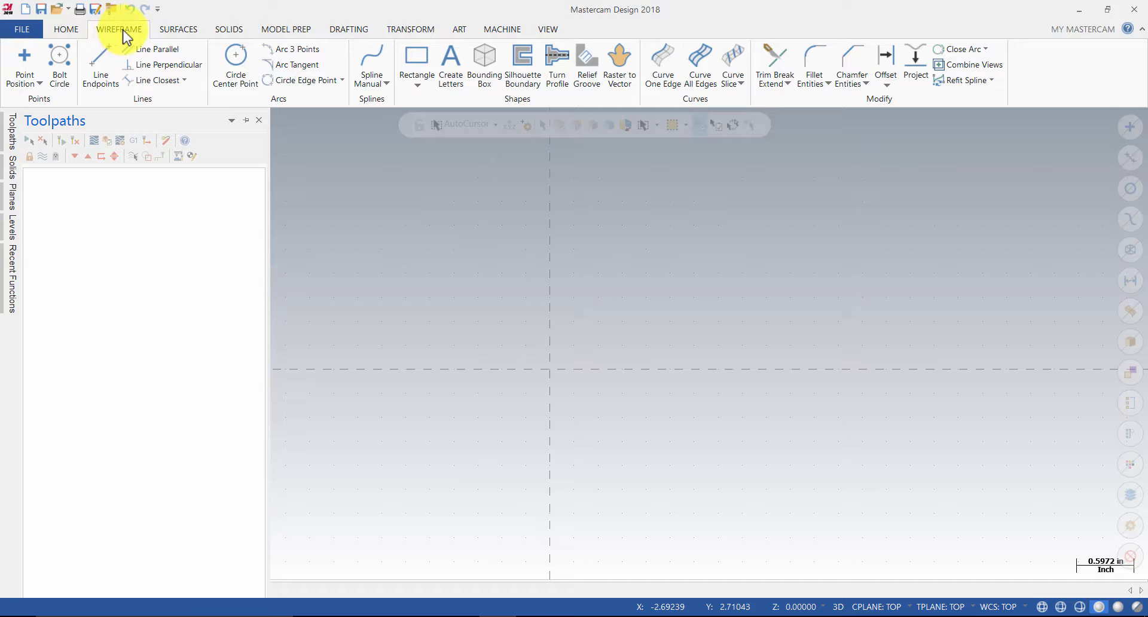
click(416, 61)
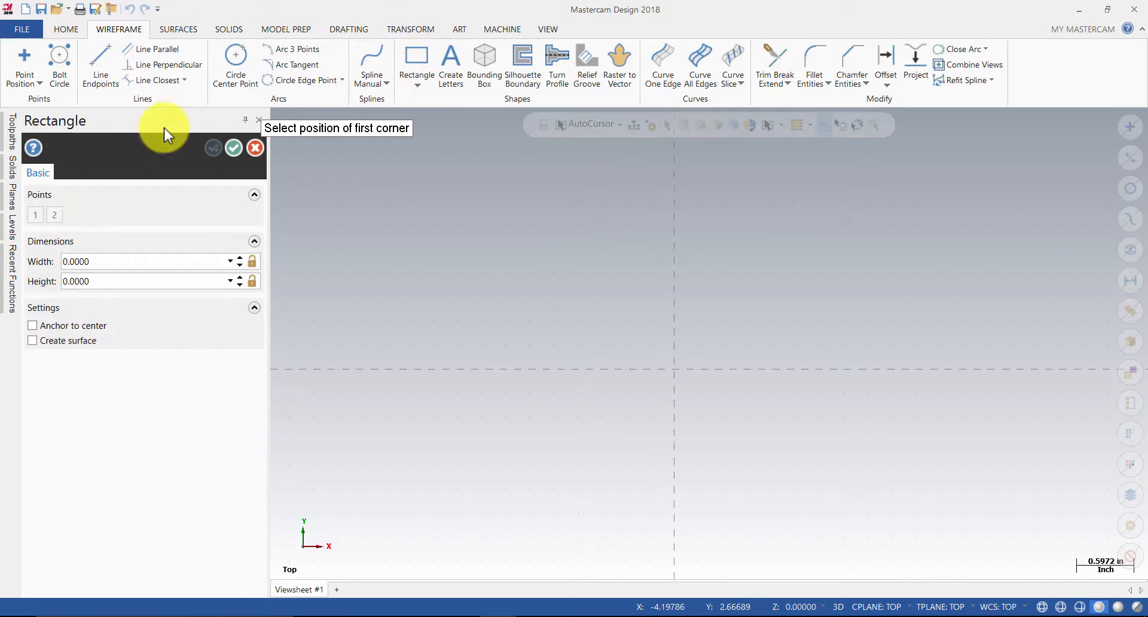
click(118, 257)
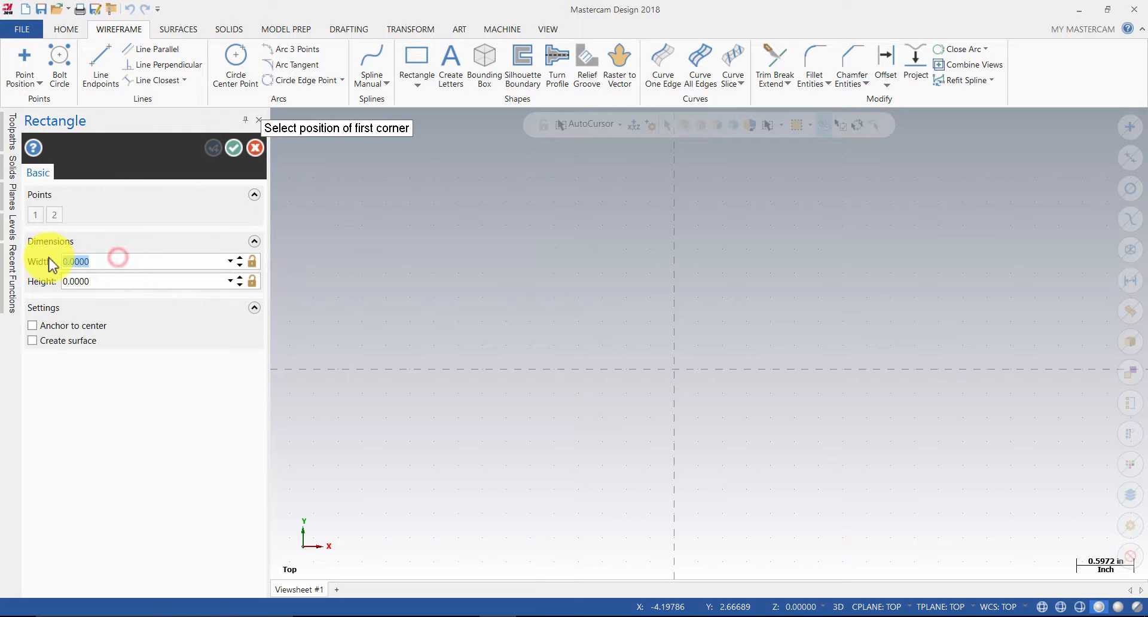
text(-5)
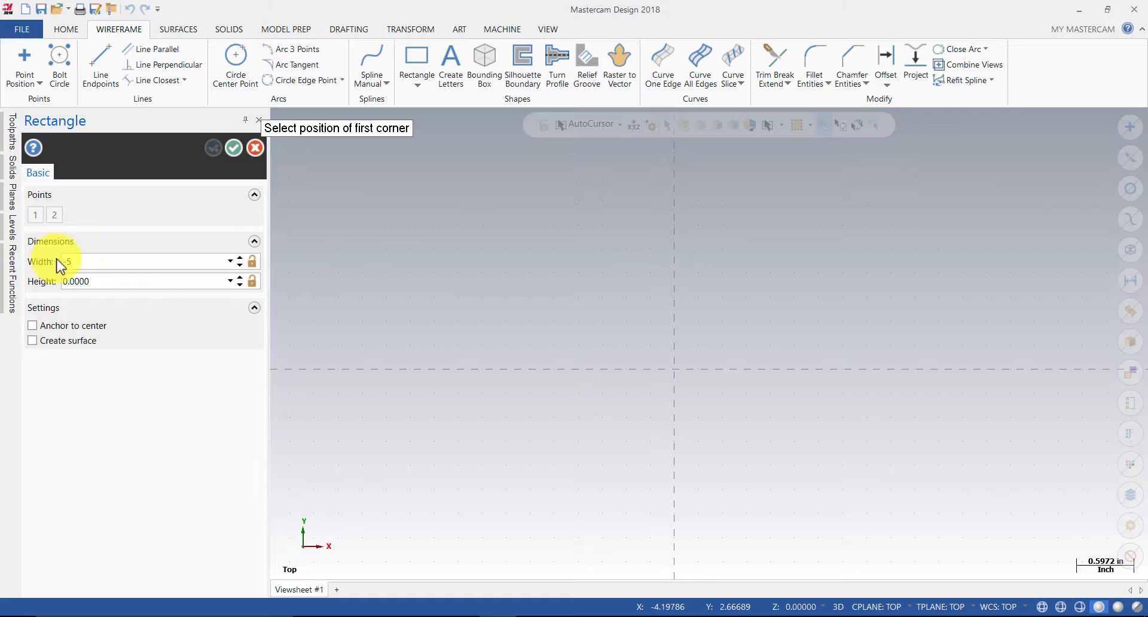
click(115, 281)
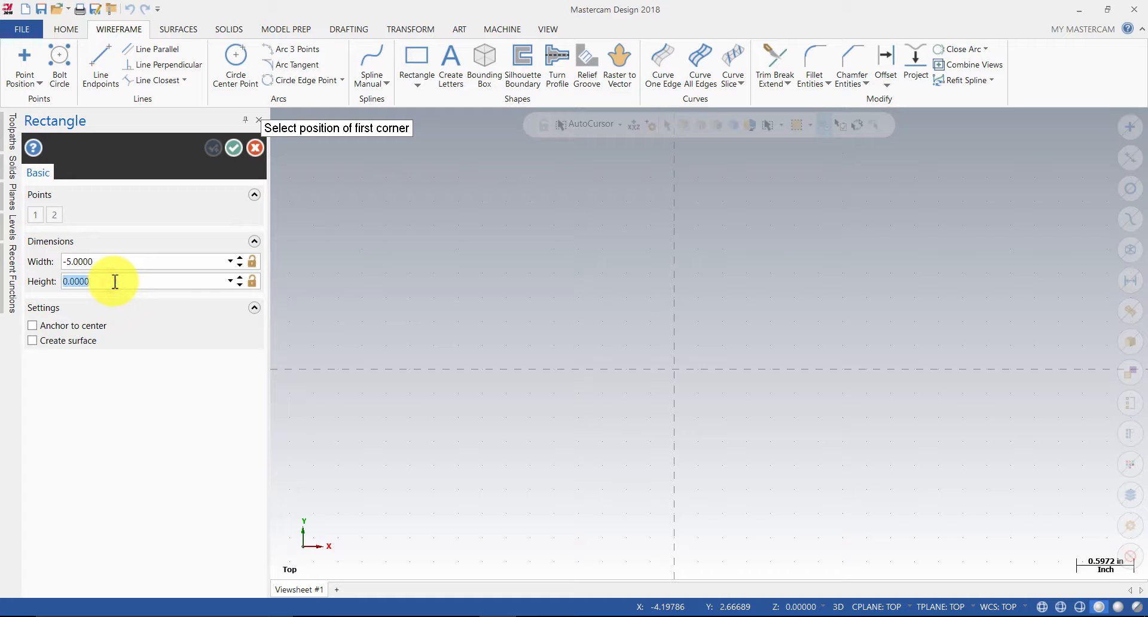
text(1.625)
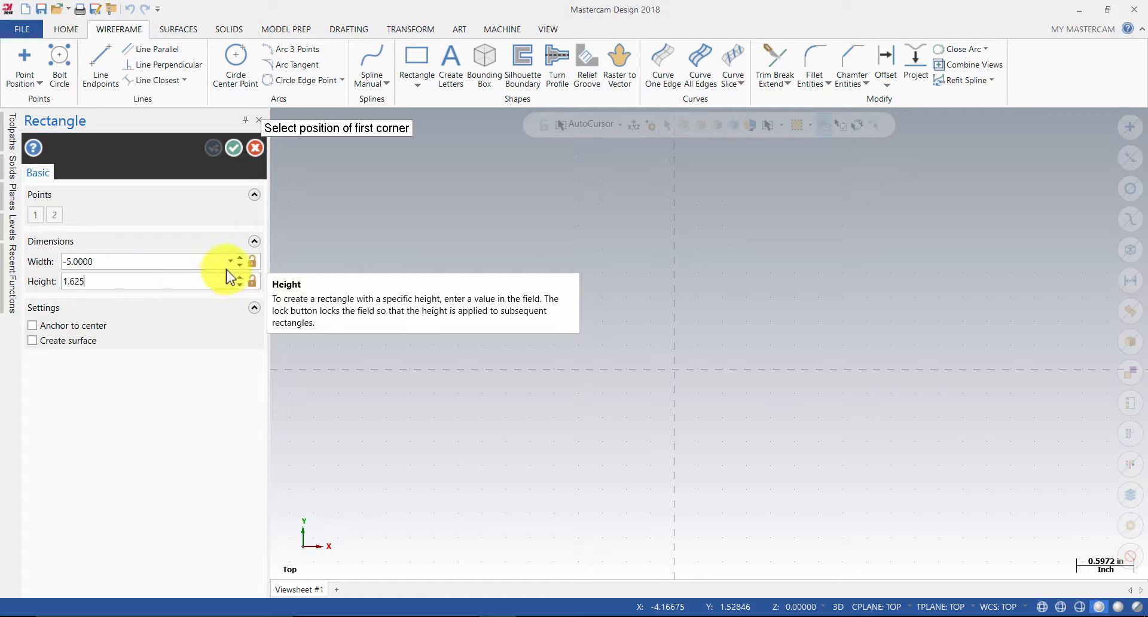
click(620, 126)
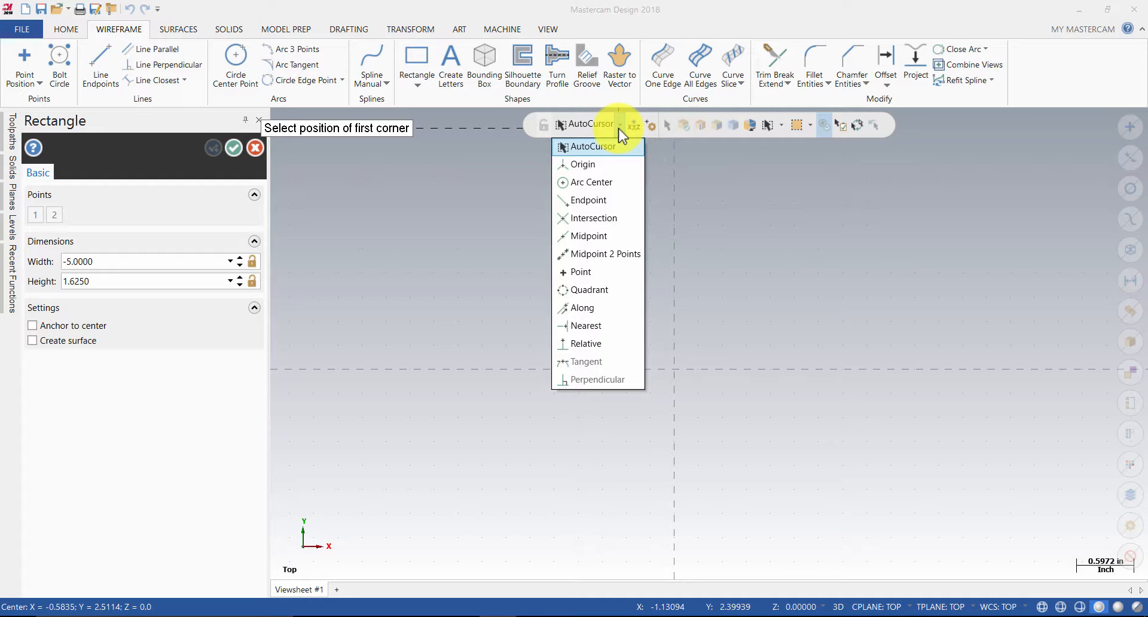
click(601, 167)
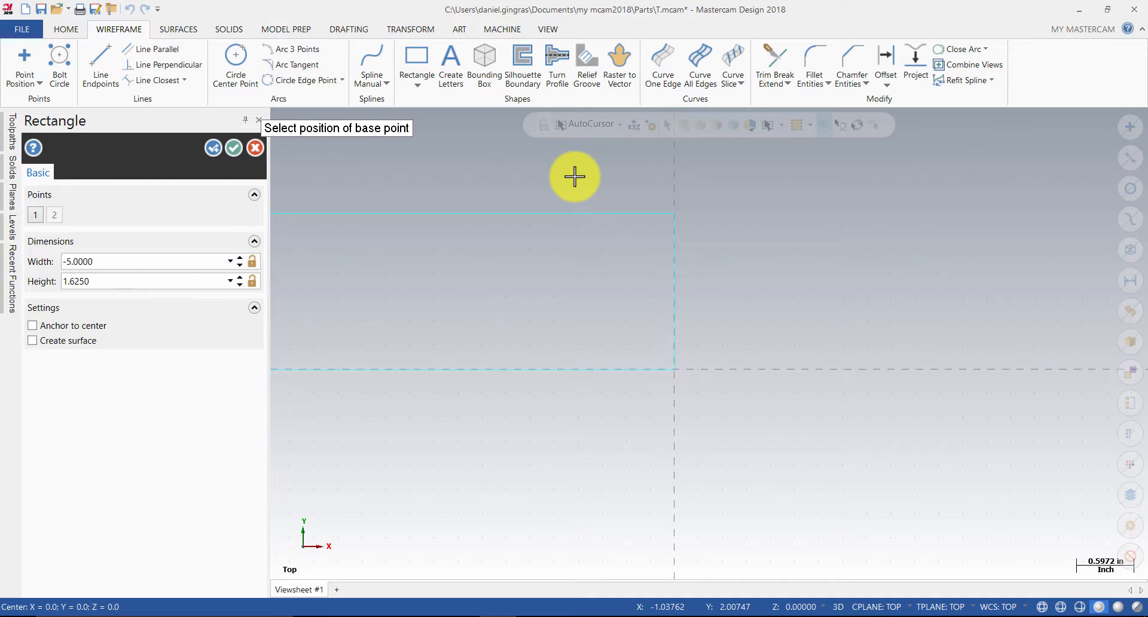
right_click(574, 176)
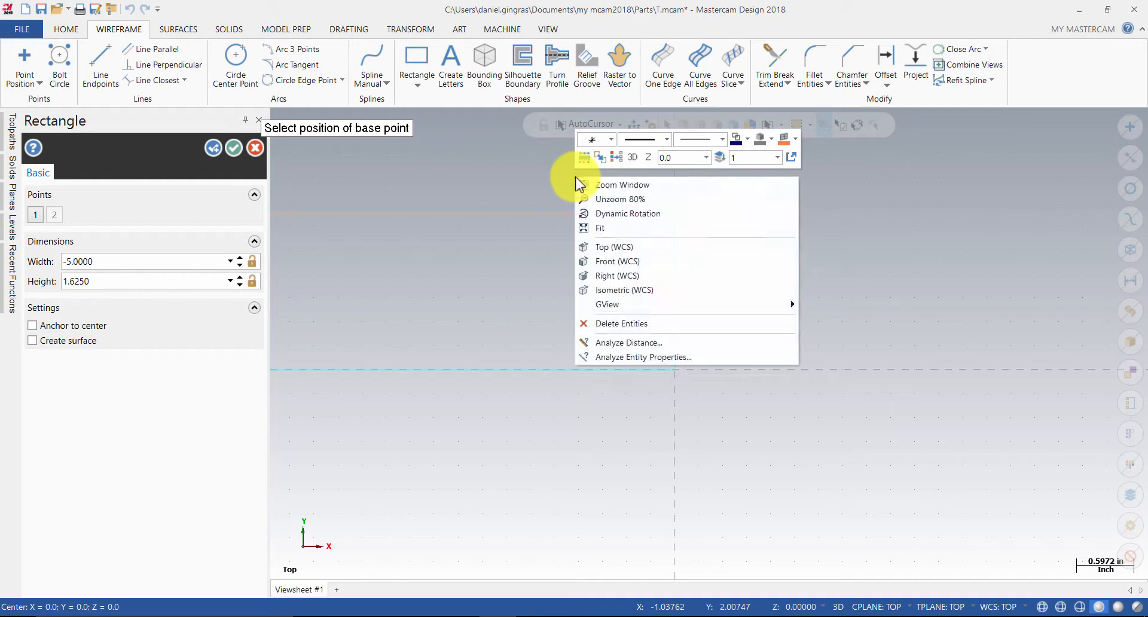
click(620, 228)
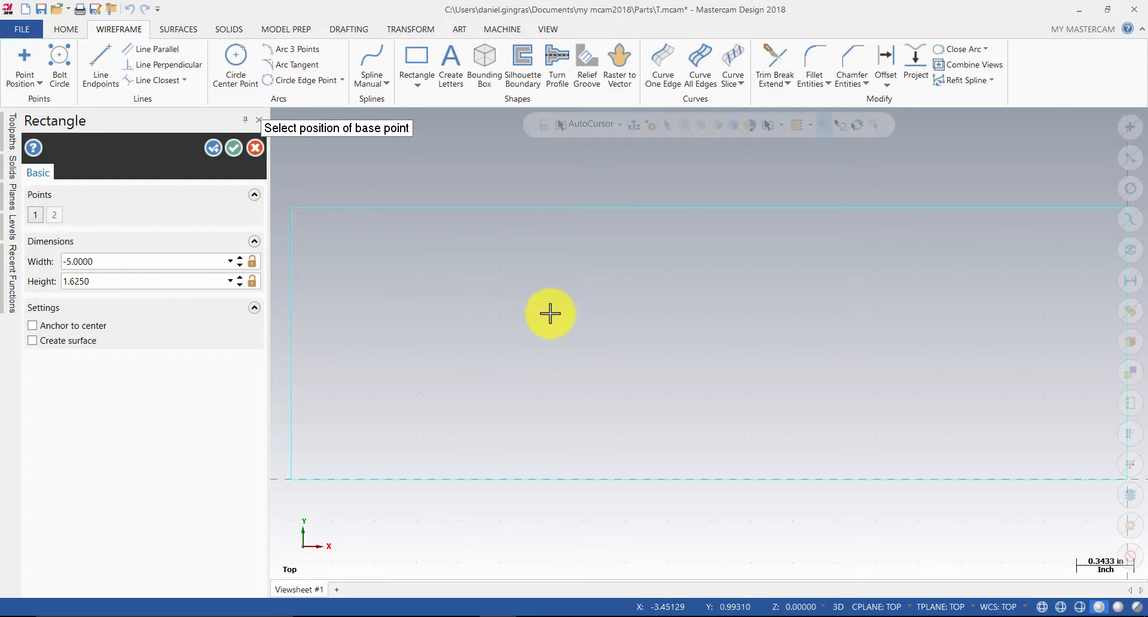
click(233, 148)
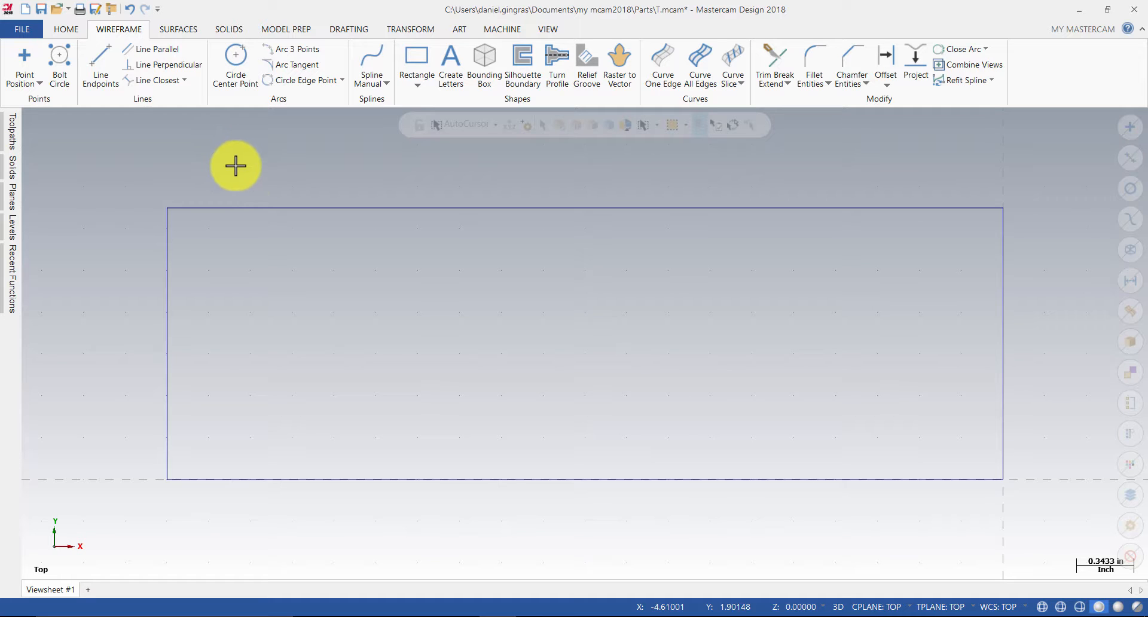
Step: Undo the rectangle creation and redo it
click(130, 11)
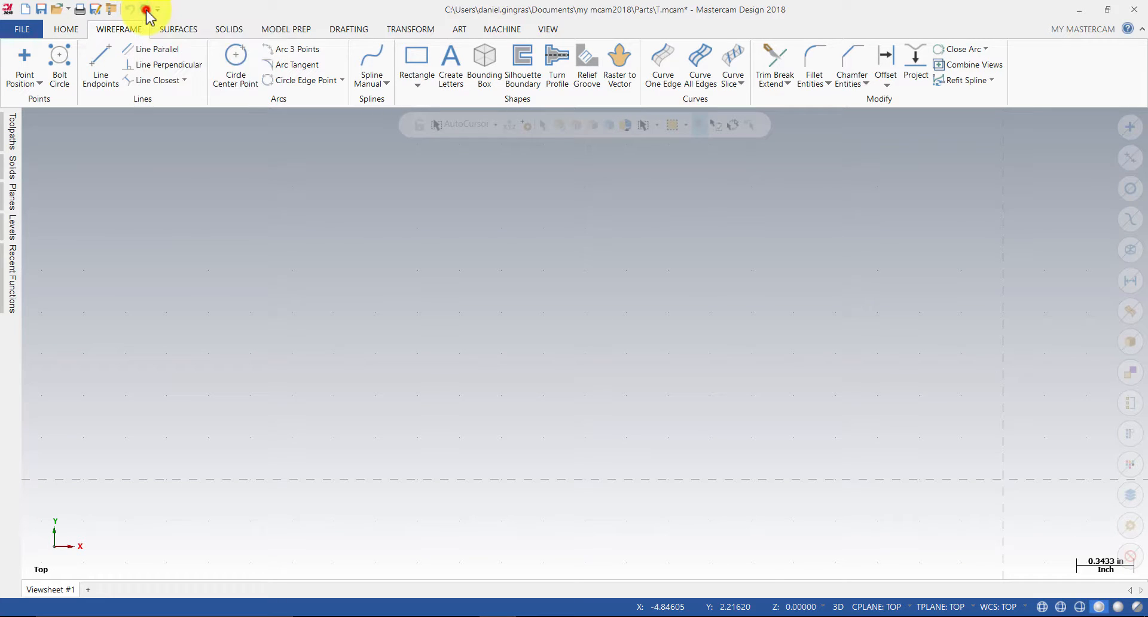
click(146, 10)
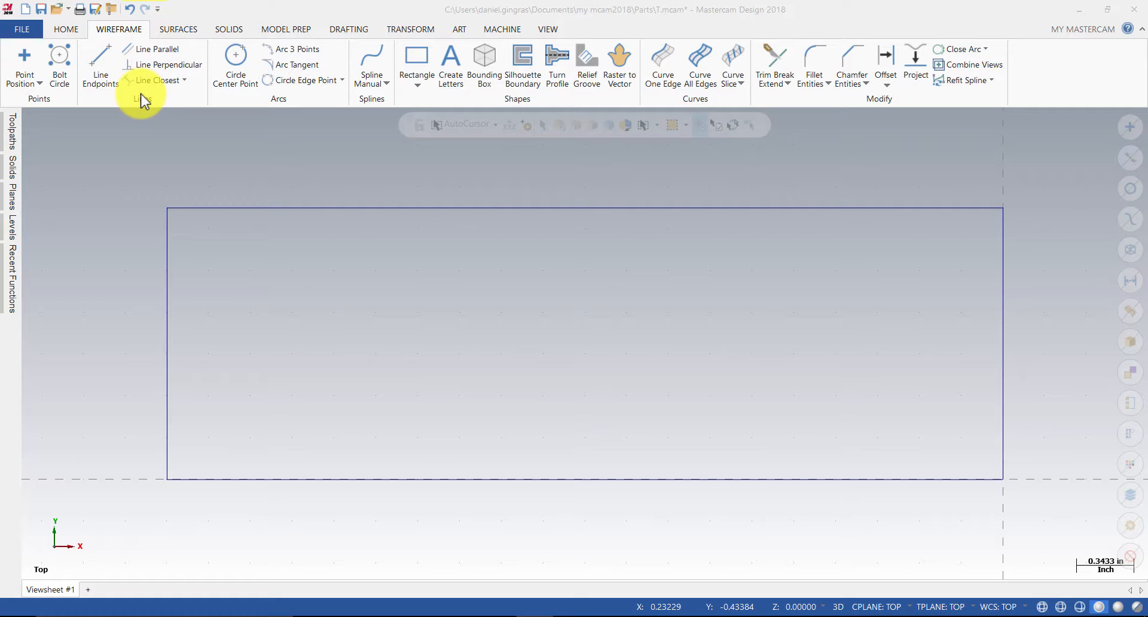
Step: Create a parallel line offset 1.375 in from the rectangle's right edge, toward the inside
click(155, 51)
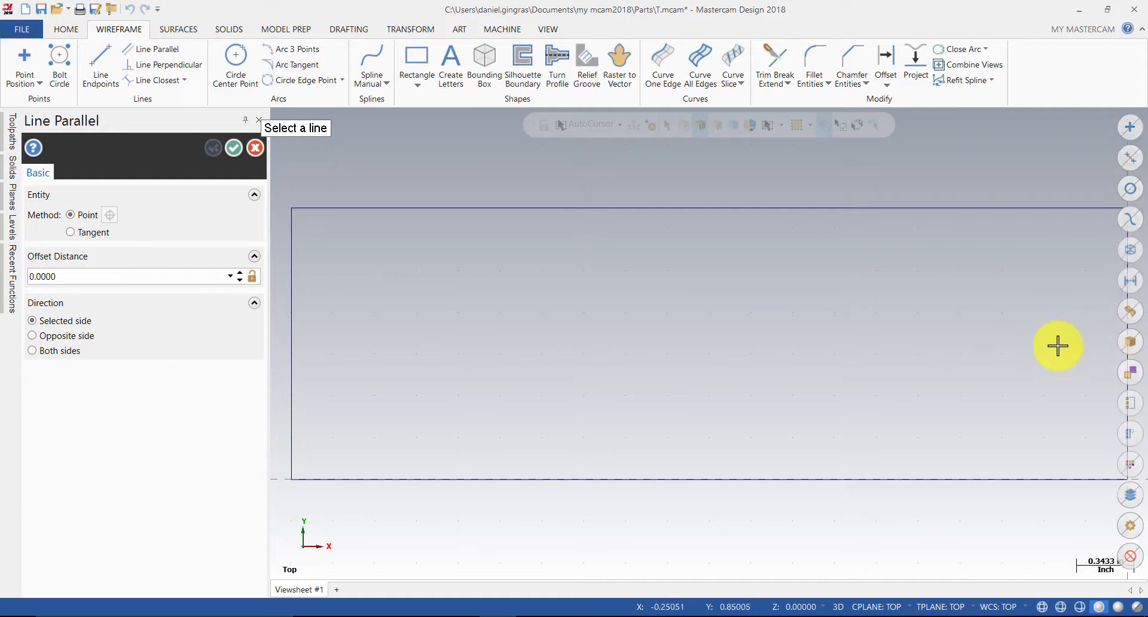
scroll(1011, 342, down, 4)
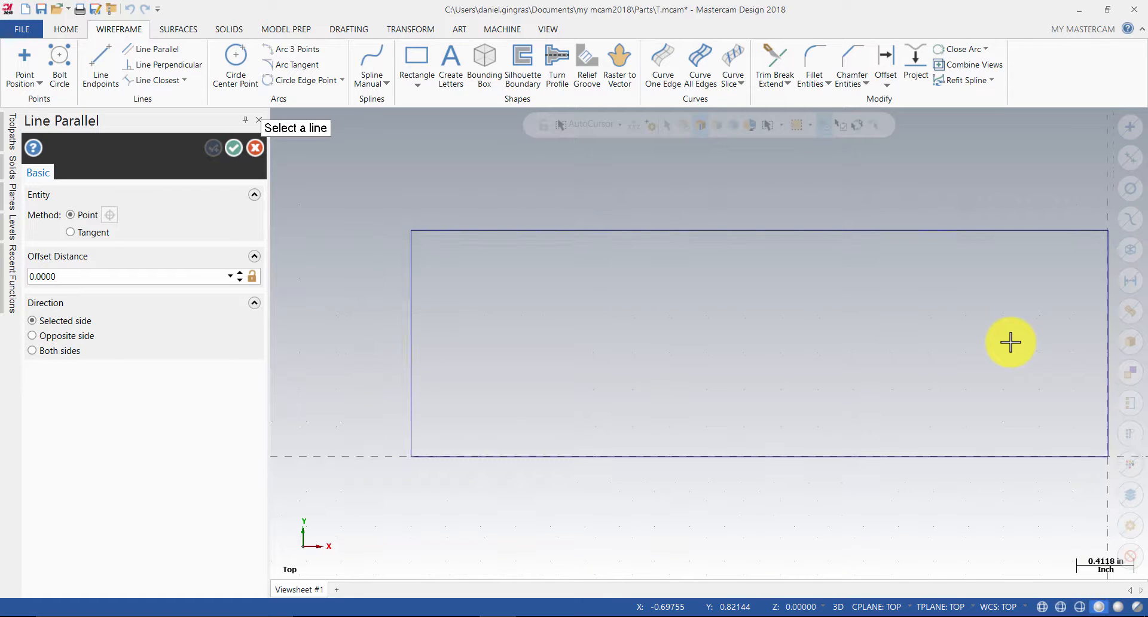
click(1102, 324)
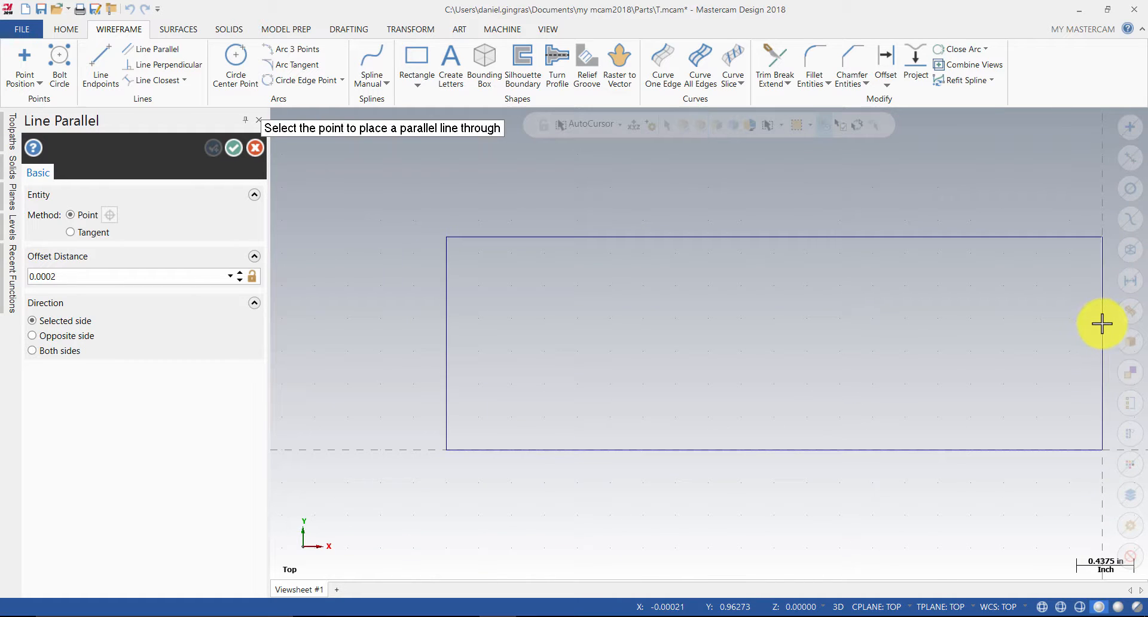
click(1025, 328)
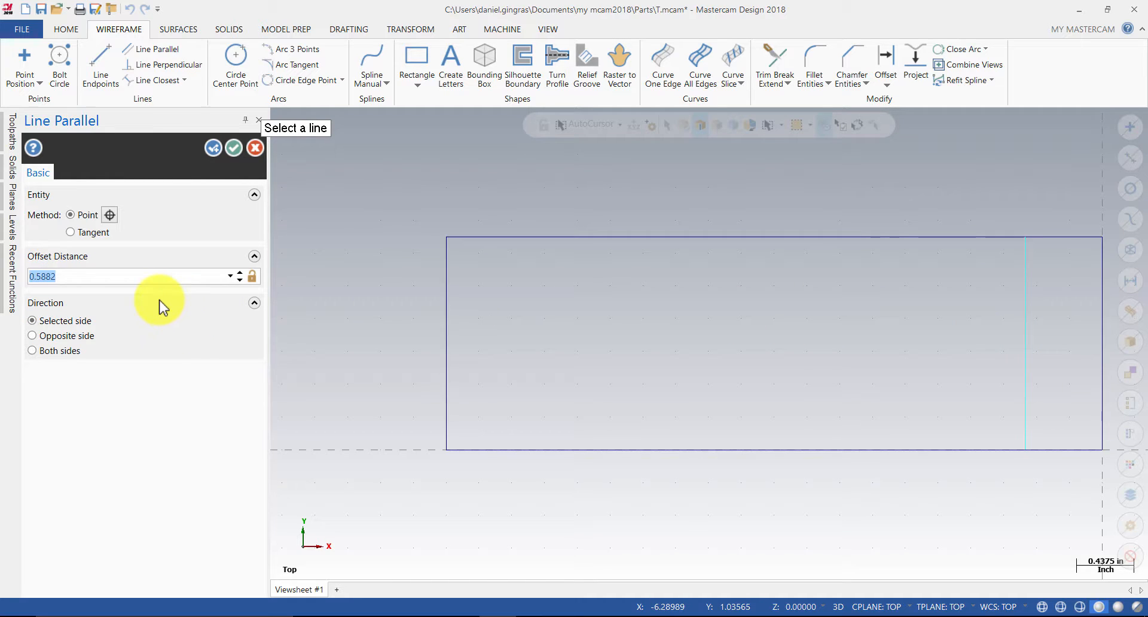
text(1.3750)
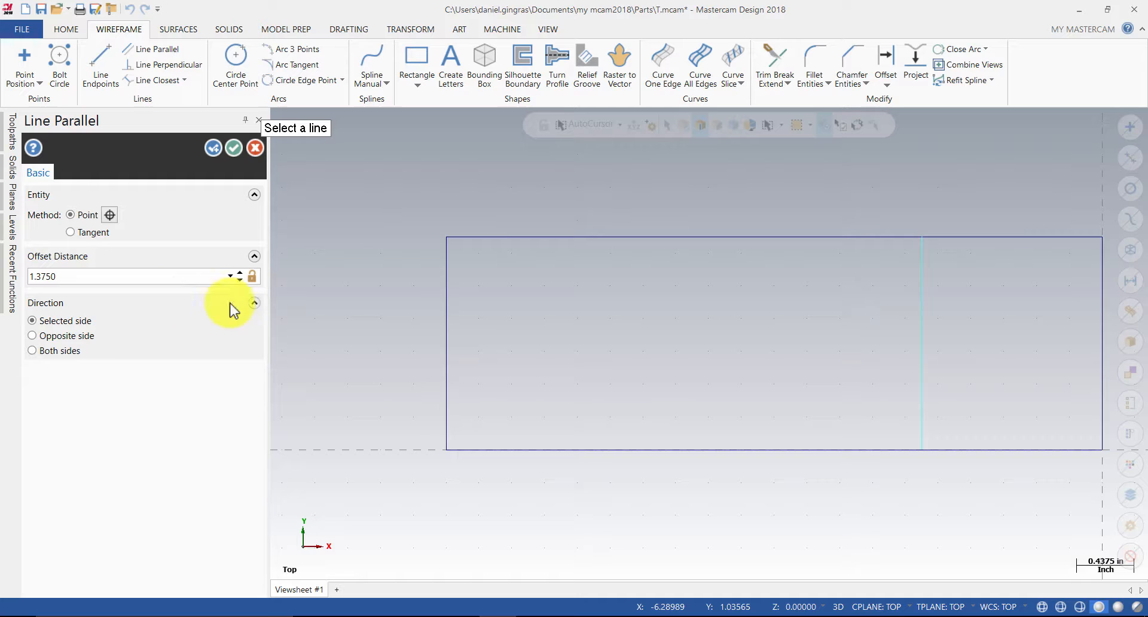
click(930, 309)
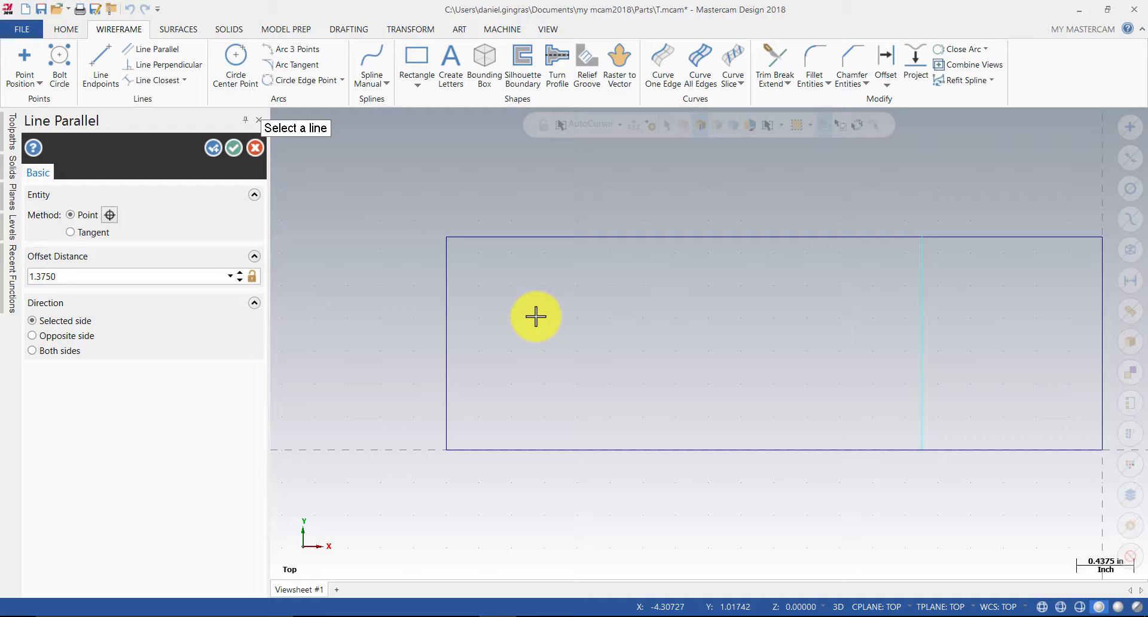
click(211, 149)
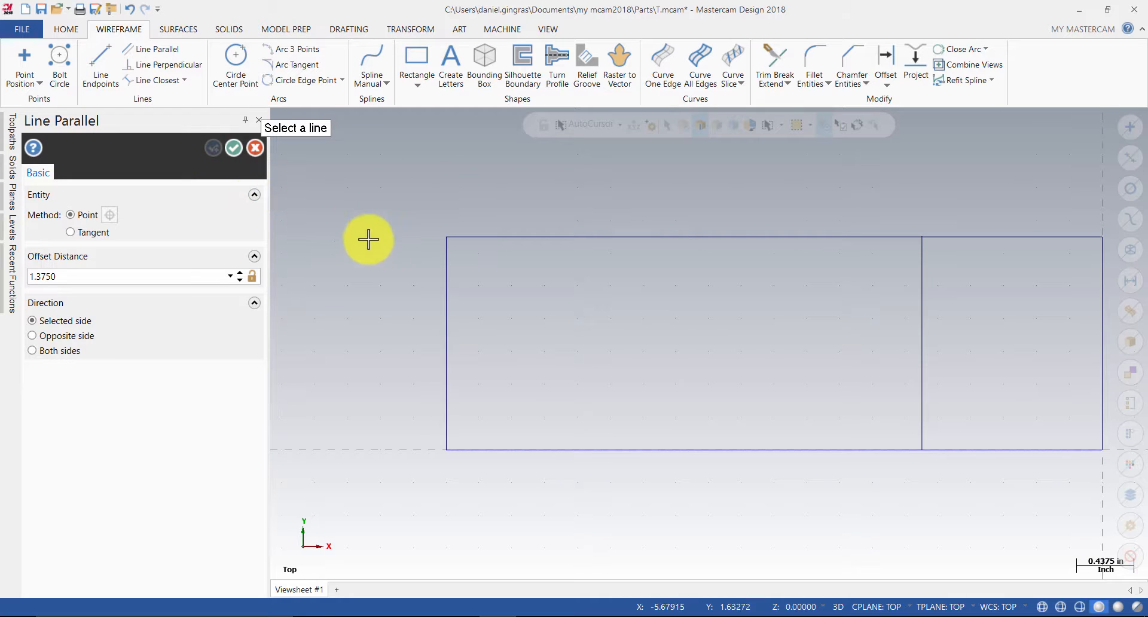
Step: Add a parallel line offset 0.375 in to the left of the new interior vertical line
click(920, 330)
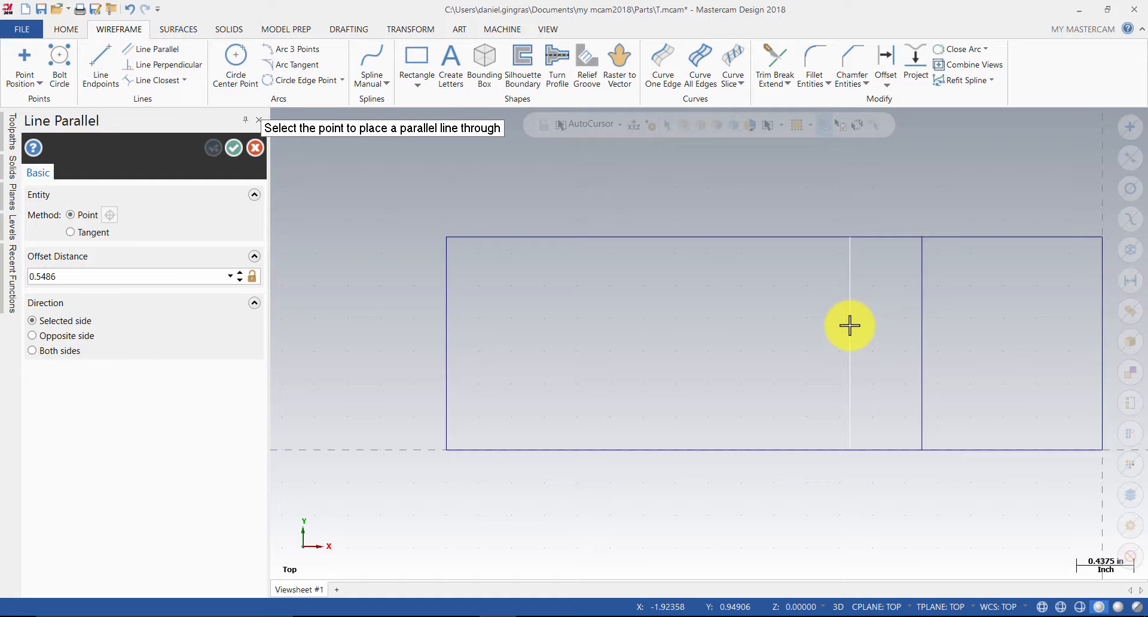
click(850, 325)
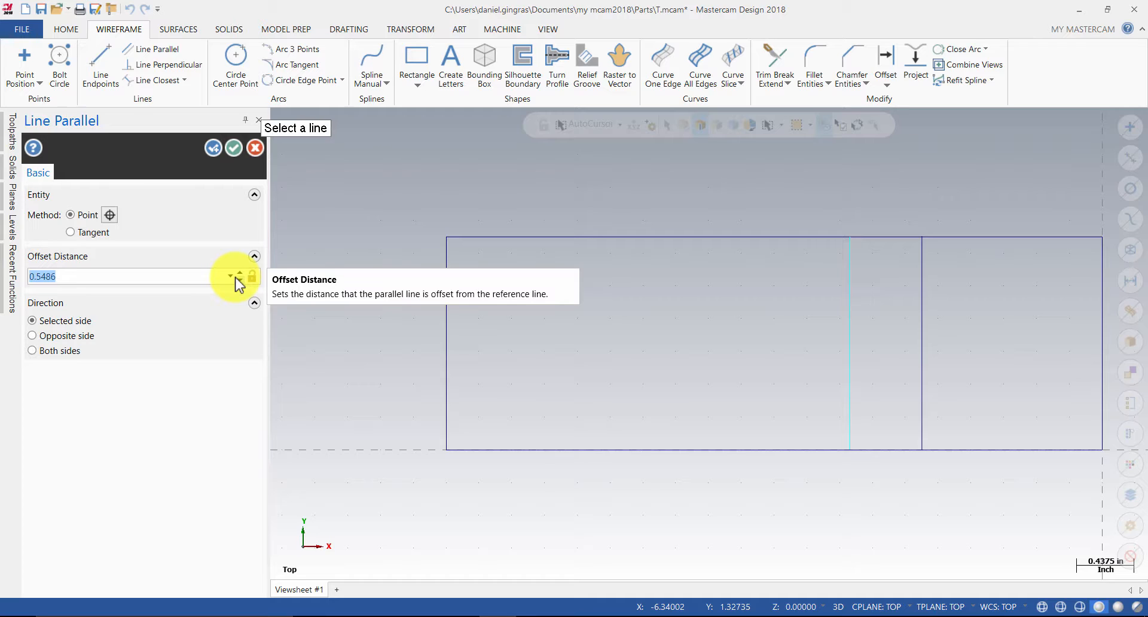
text(0.37)
key(Return)
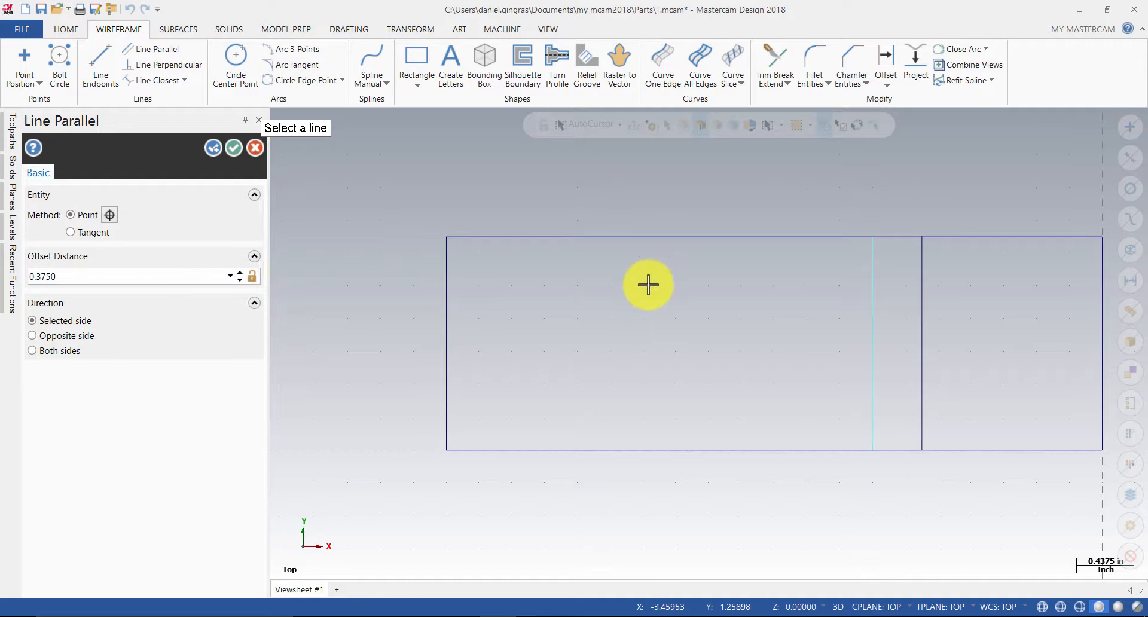
Step: Add a parallel line offset 3.125 in inward from the rectangle's right edge
click(1098, 328)
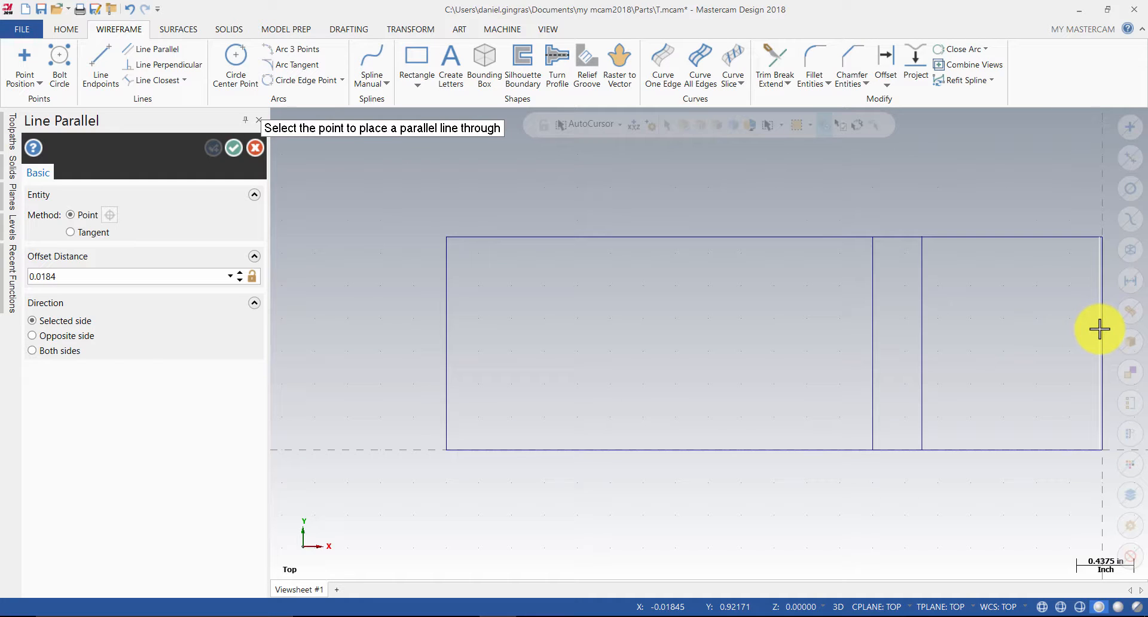
click(1014, 321)
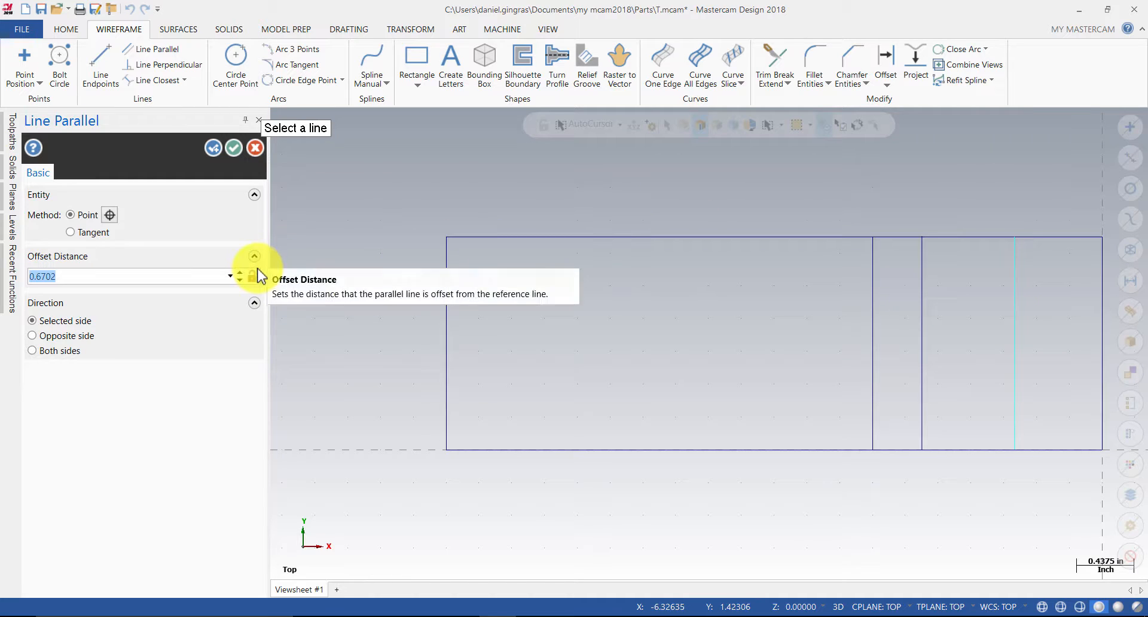
text(3.125)
key(Return)
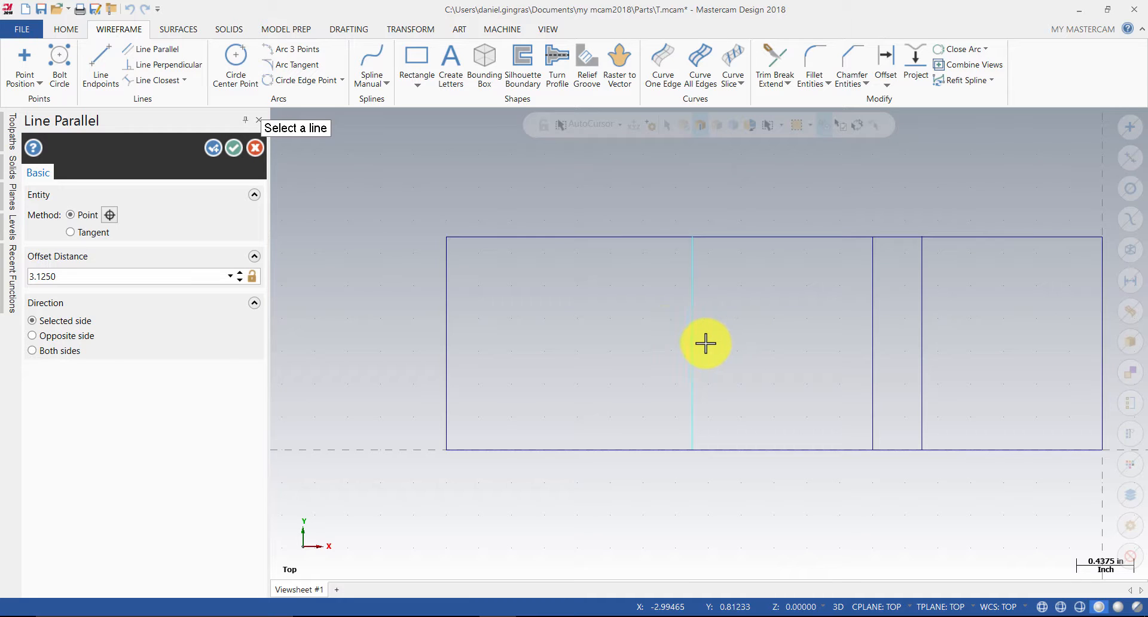
Step: Add a parallel line offset 1.25 in inward from the rectangle's left edge
click(446, 324)
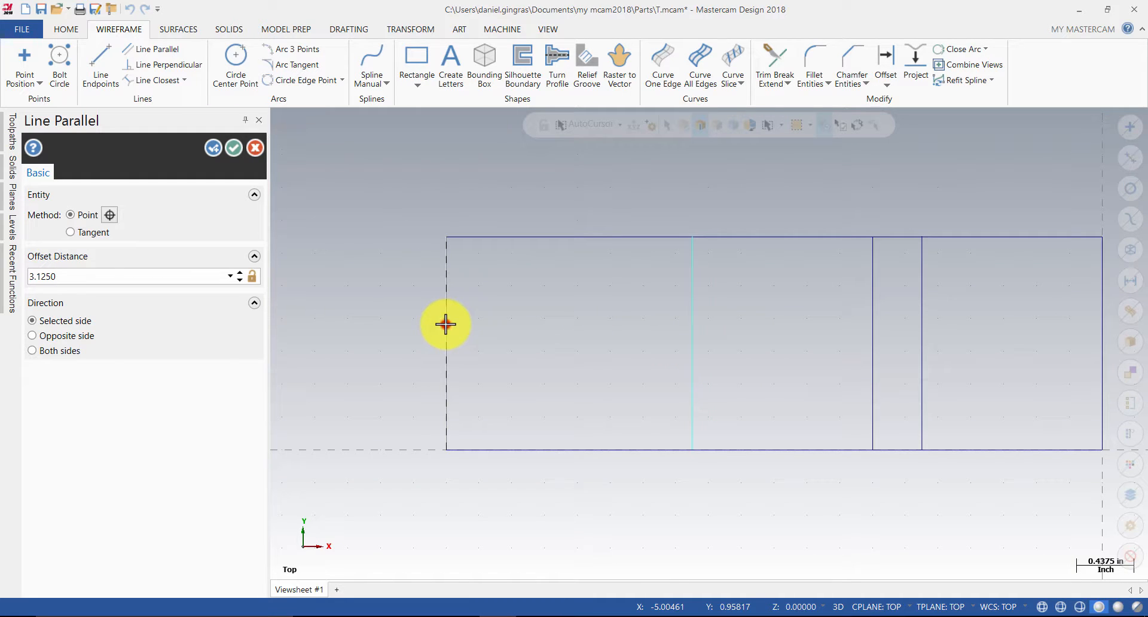
click(521, 323)
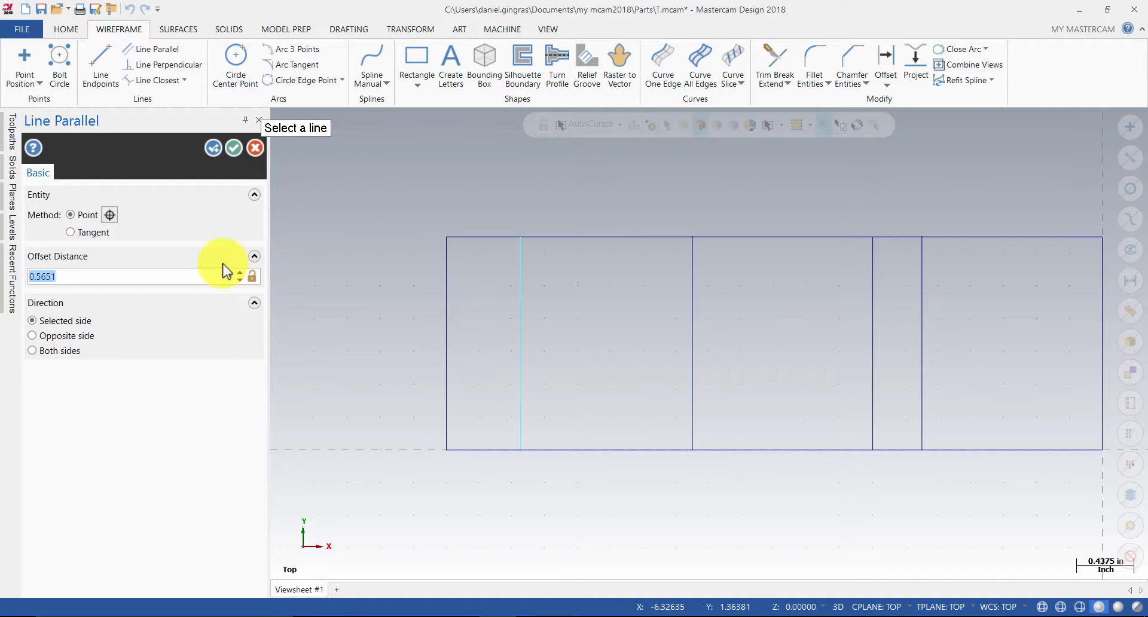
text(1.2)
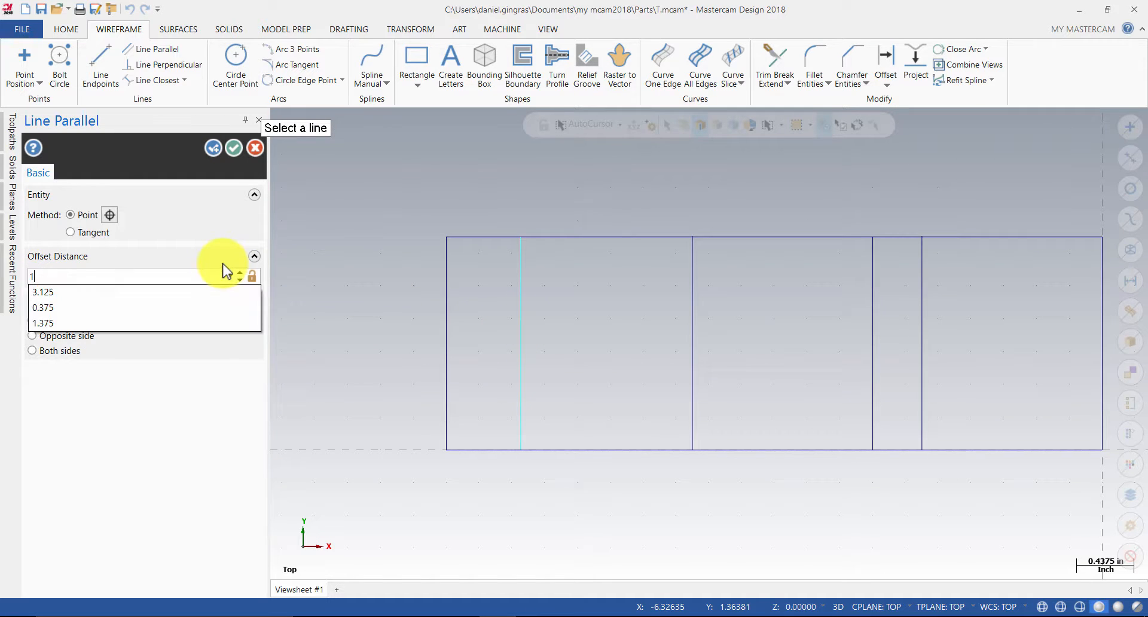
text(5)
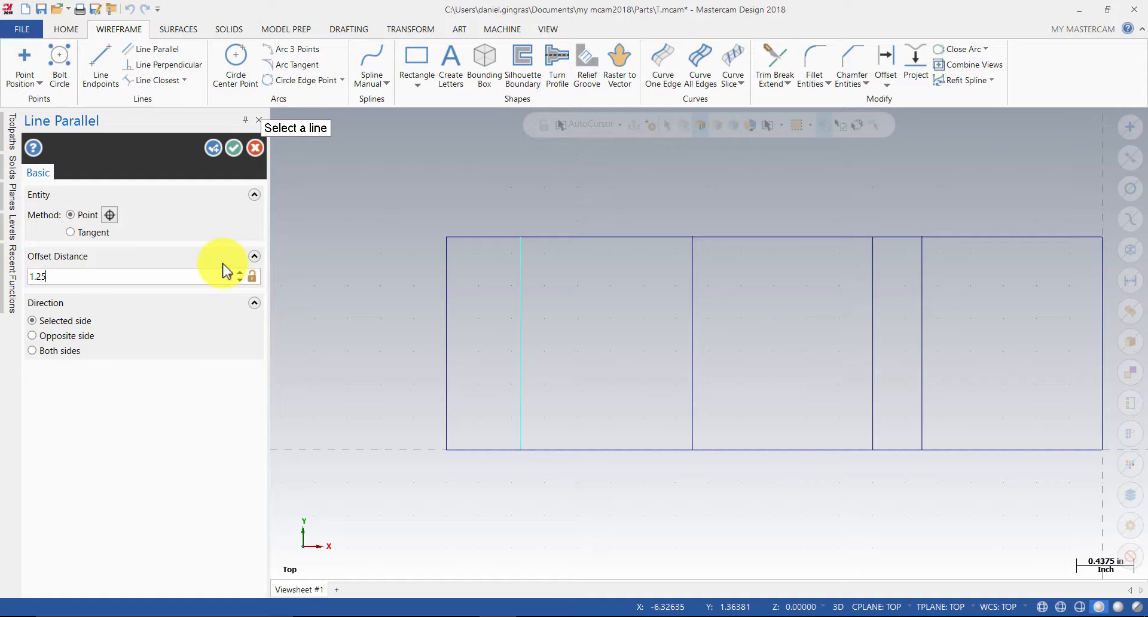
key(Return)
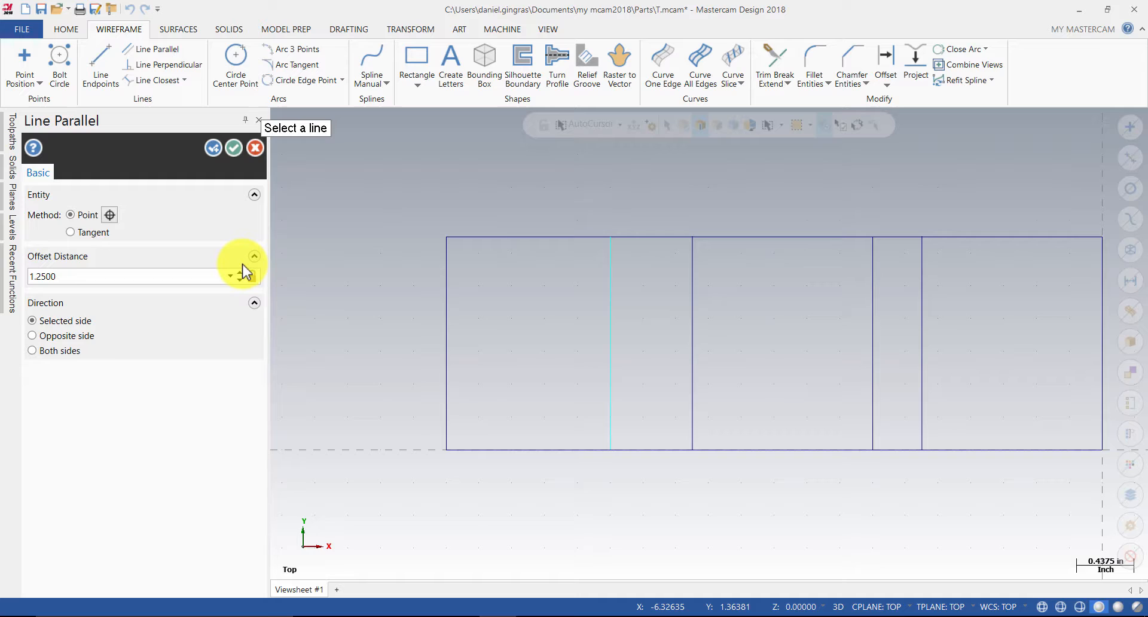
Step: Create a parallel line offset 0.625 in upward from the rectangle's bottom edge
click(515, 447)
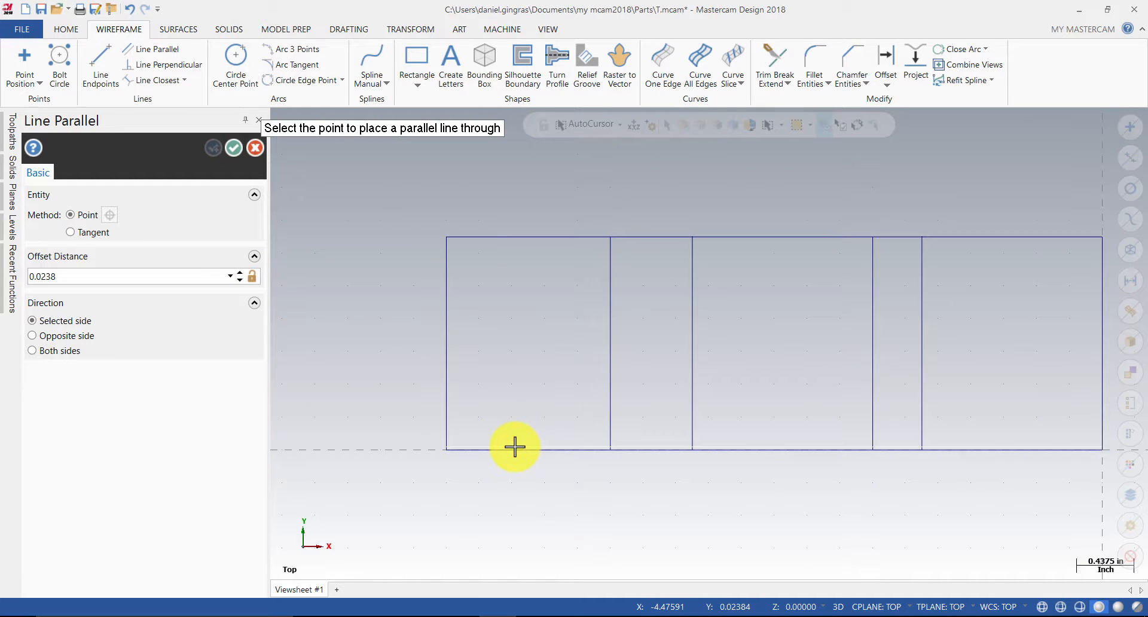
click(505, 406)
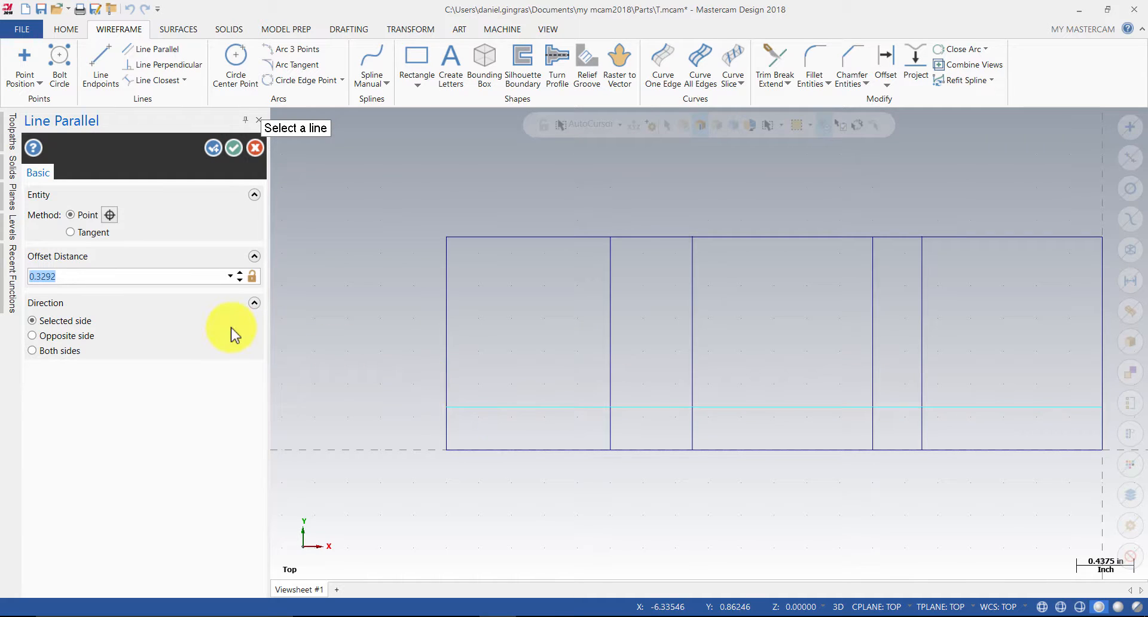
text(.625)
key(Return)
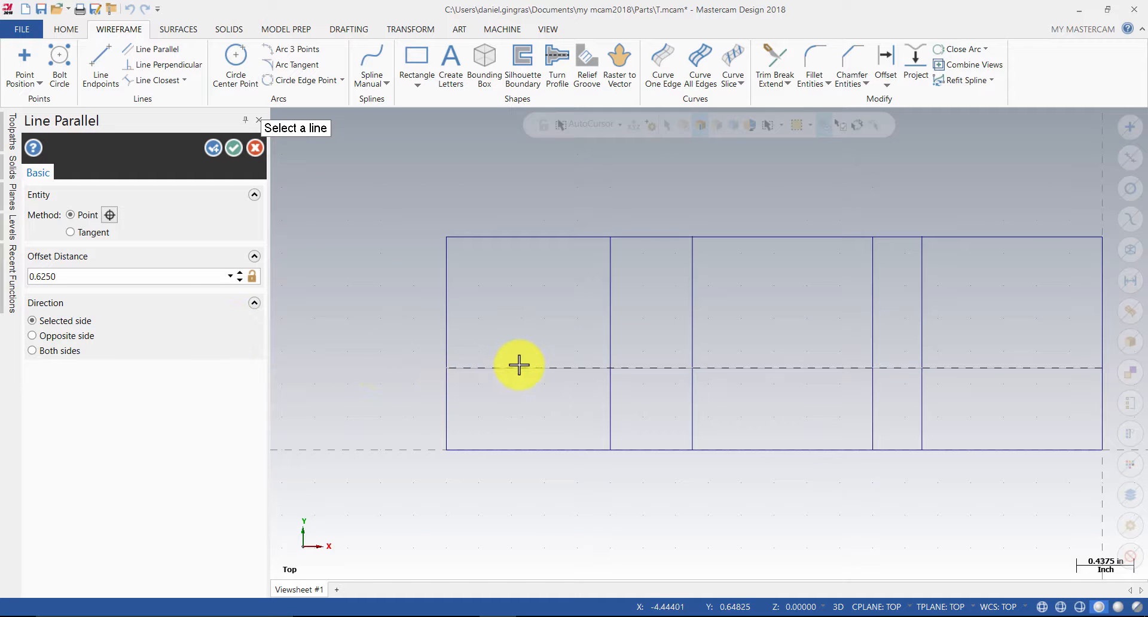
Step: Add a parallel line offset 0.875 in above the rectangle's bottom edge
scroll(519, 365, down, 1)
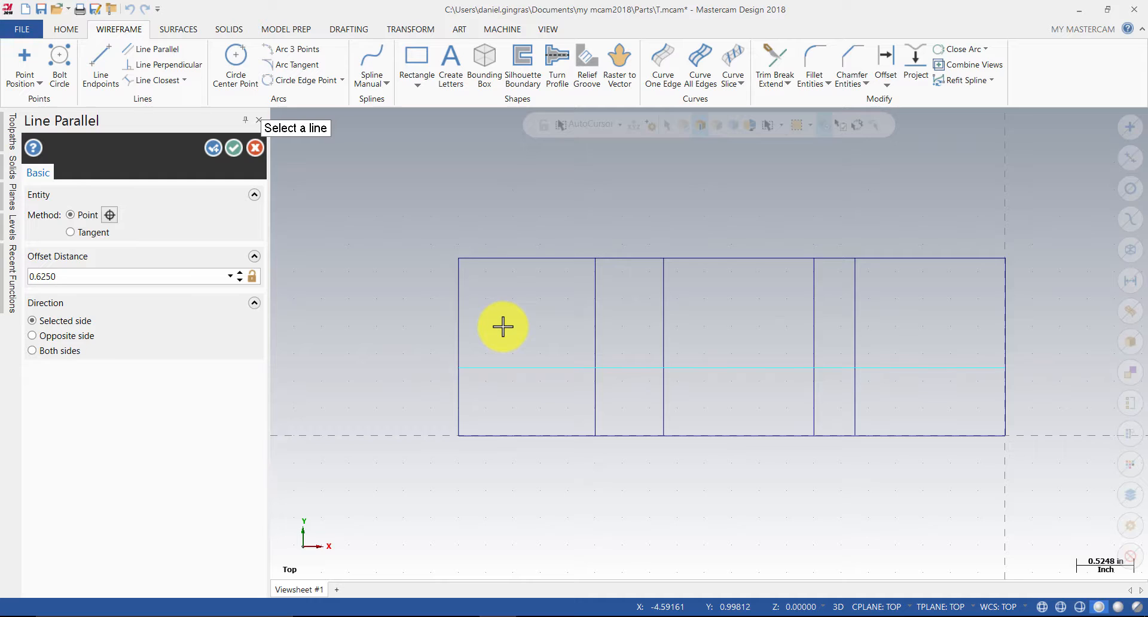
click(510, 434)
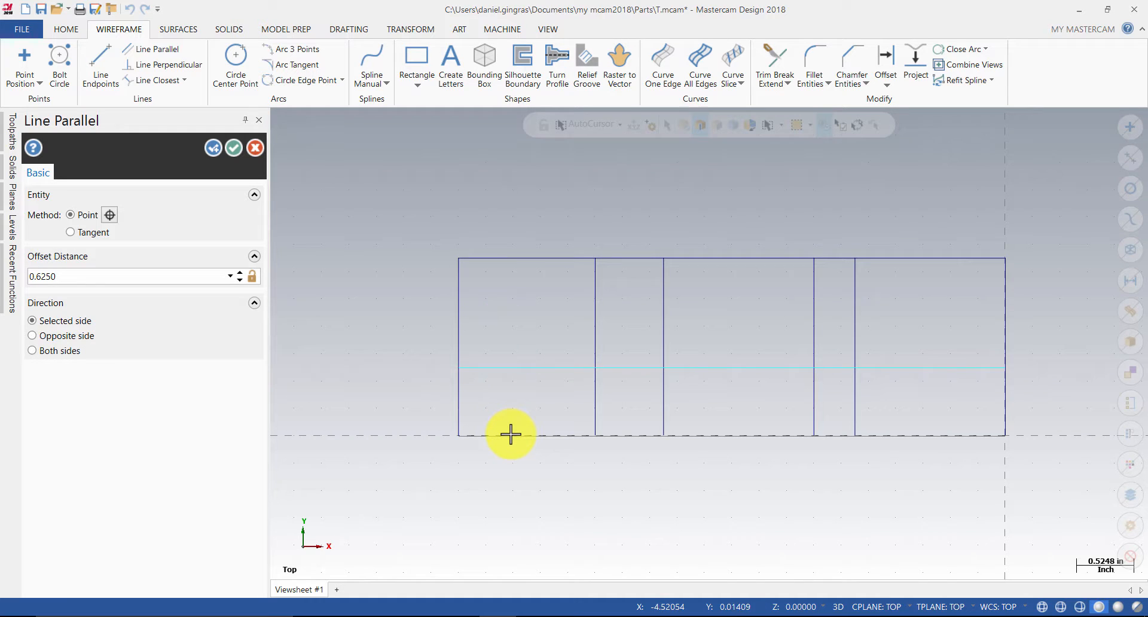
click(518, 386)
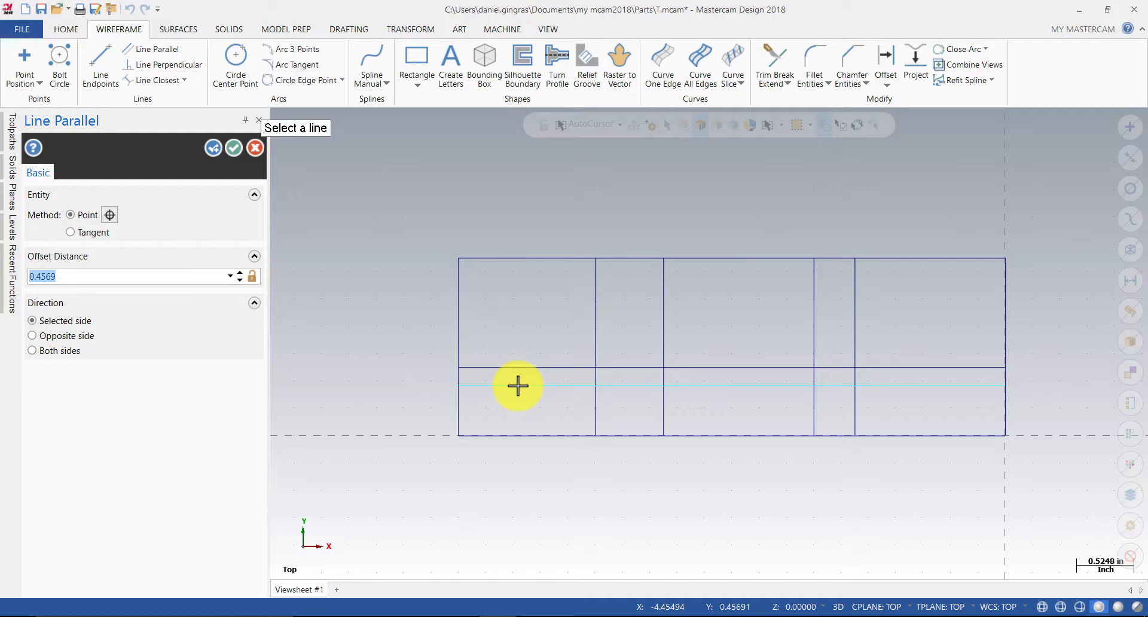
text(.875)
key(Return)
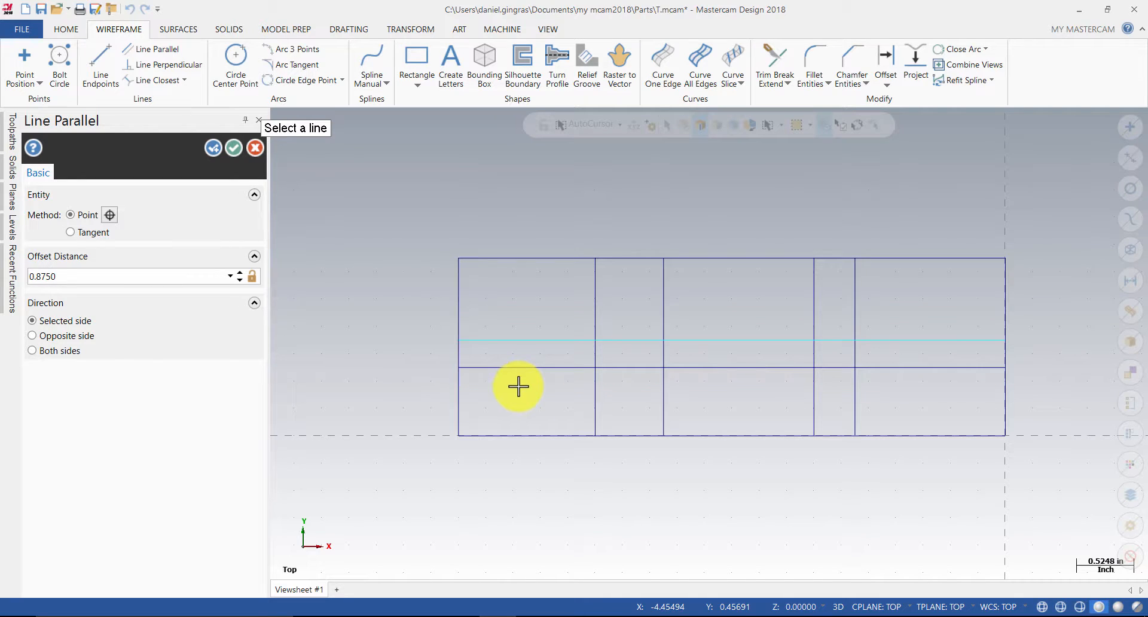
Step: Add a parallel line offset 1.25 in above the rectangle's bottom edge and finish the parallel lines
click(523, 434)
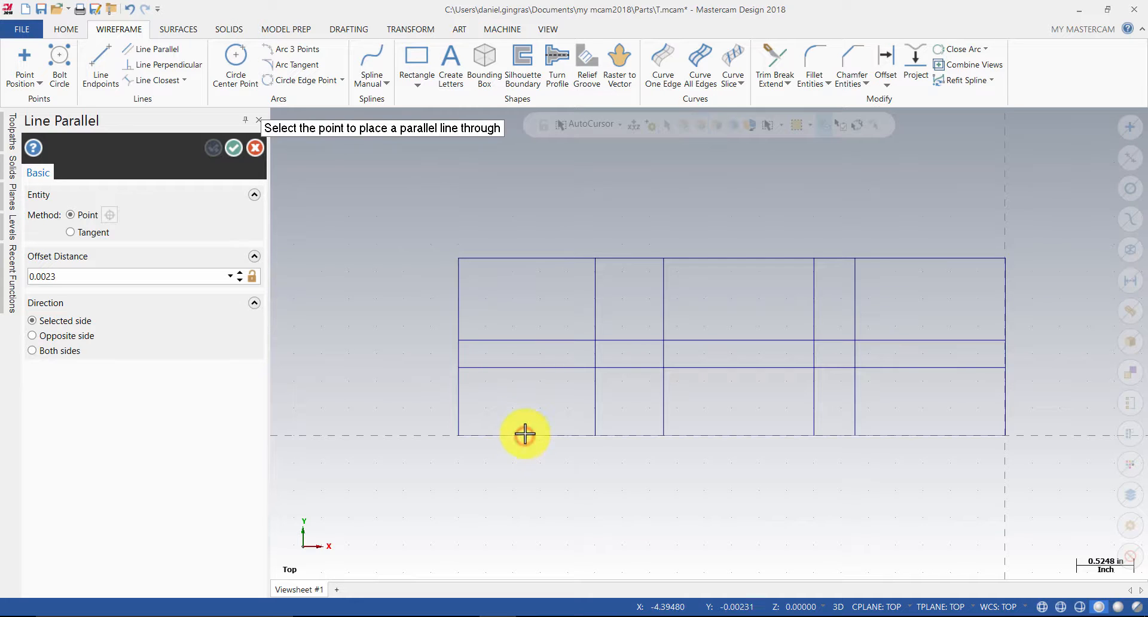
click(526, 395)
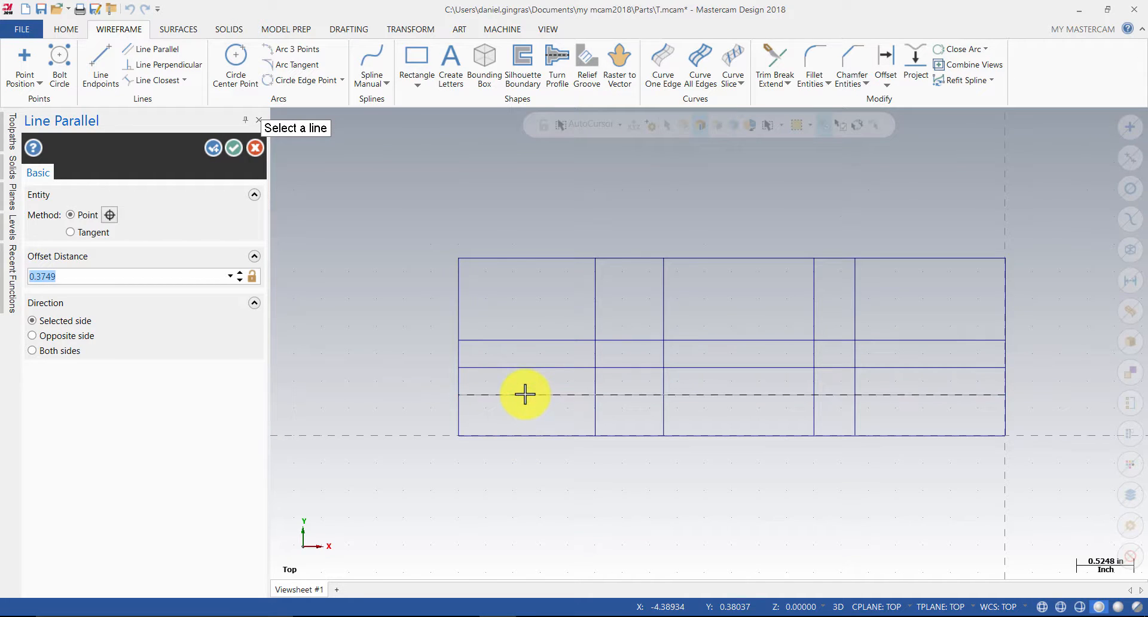
text(1.2)
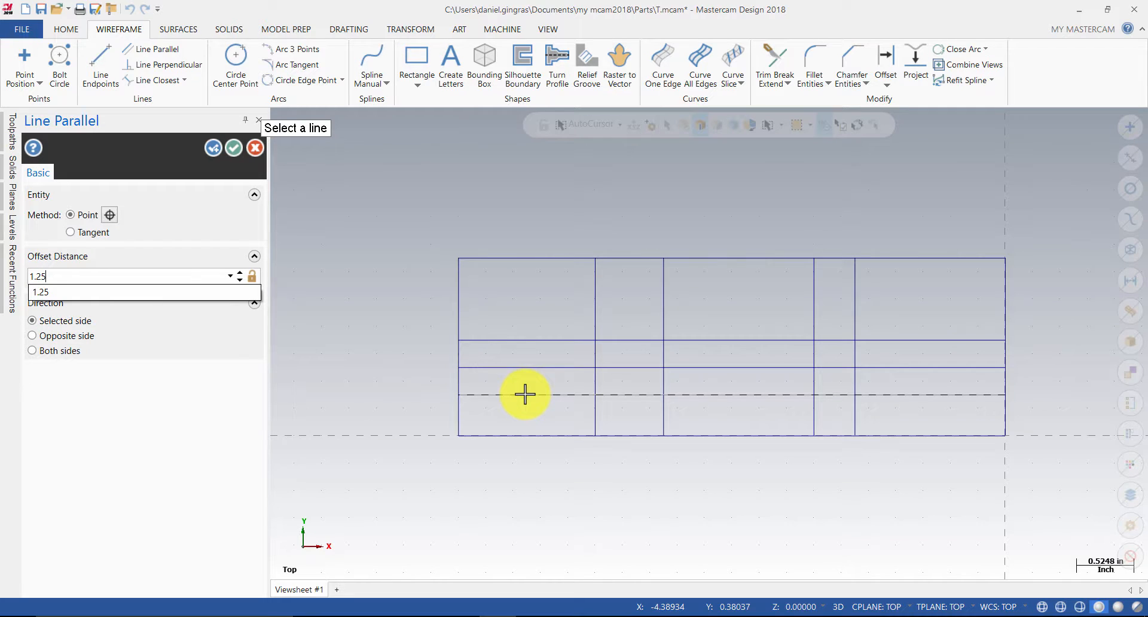
text(5)
key(Return)
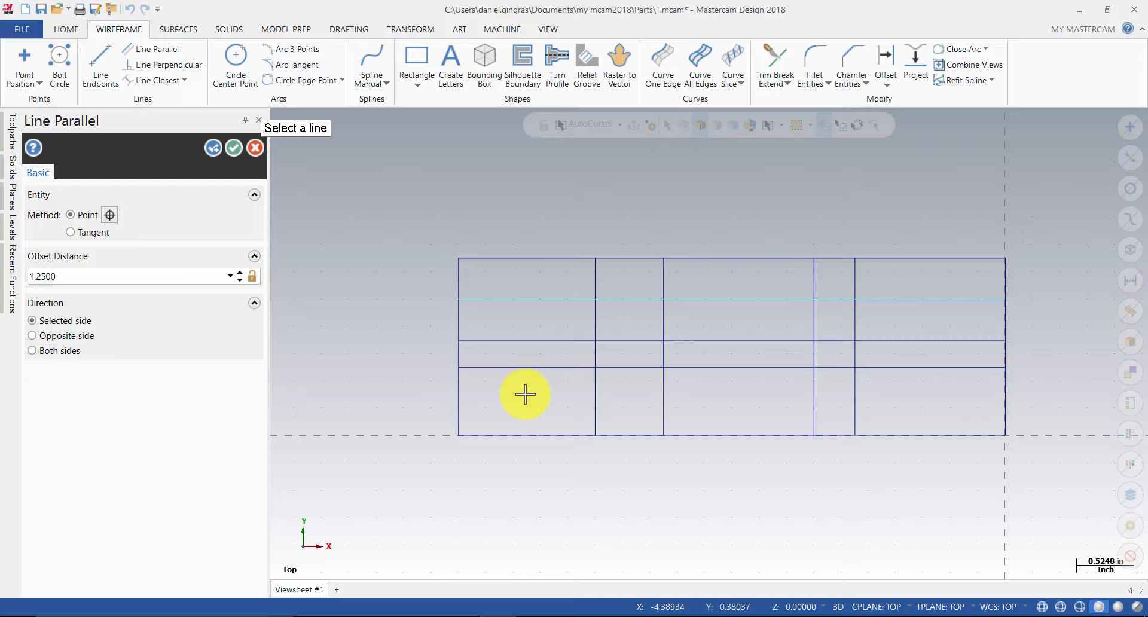
click(234, 149)
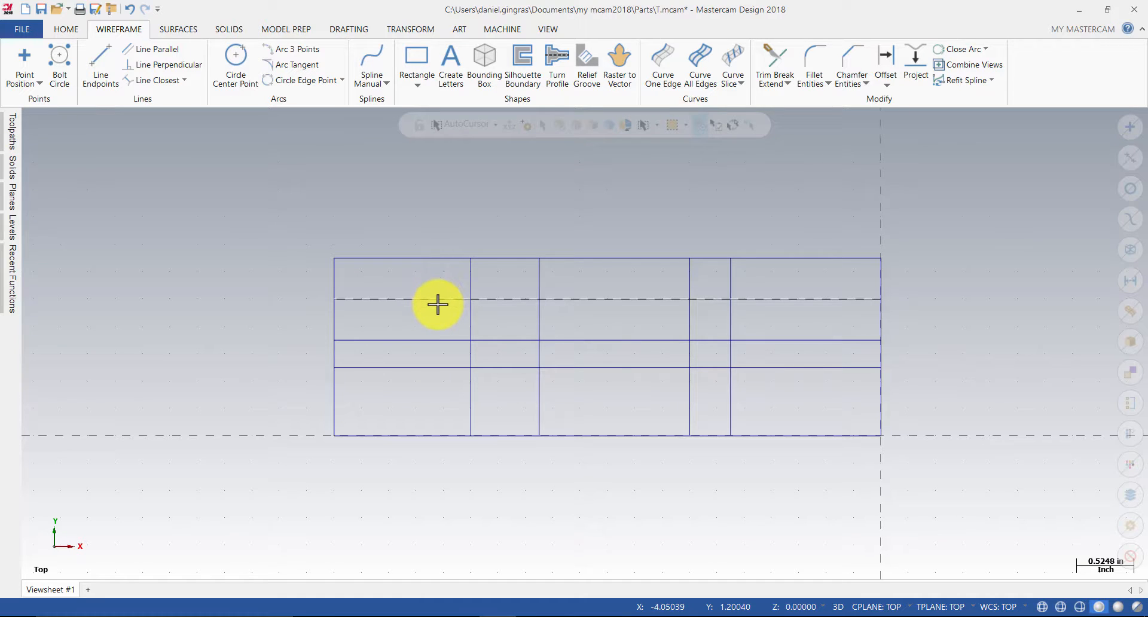
Step: Draw a sloped line from where the 0.625 in horizontal meets the rightmost interior vertical to where the 0.875 in horizontal meets the adjacent vertical
click(100, 66)
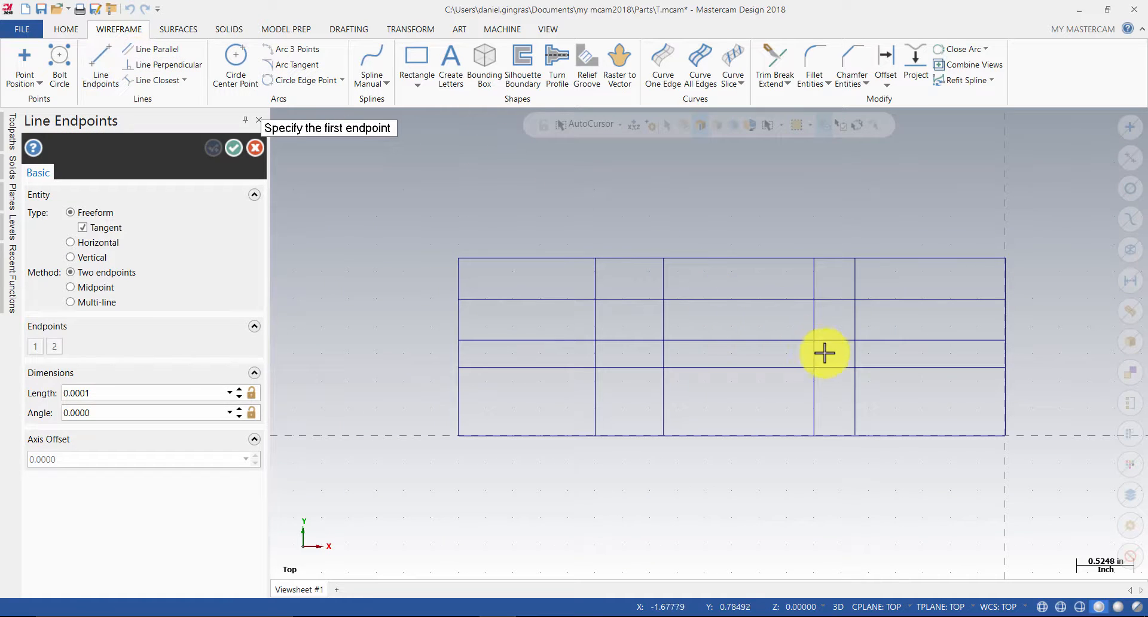
click(855, 368)
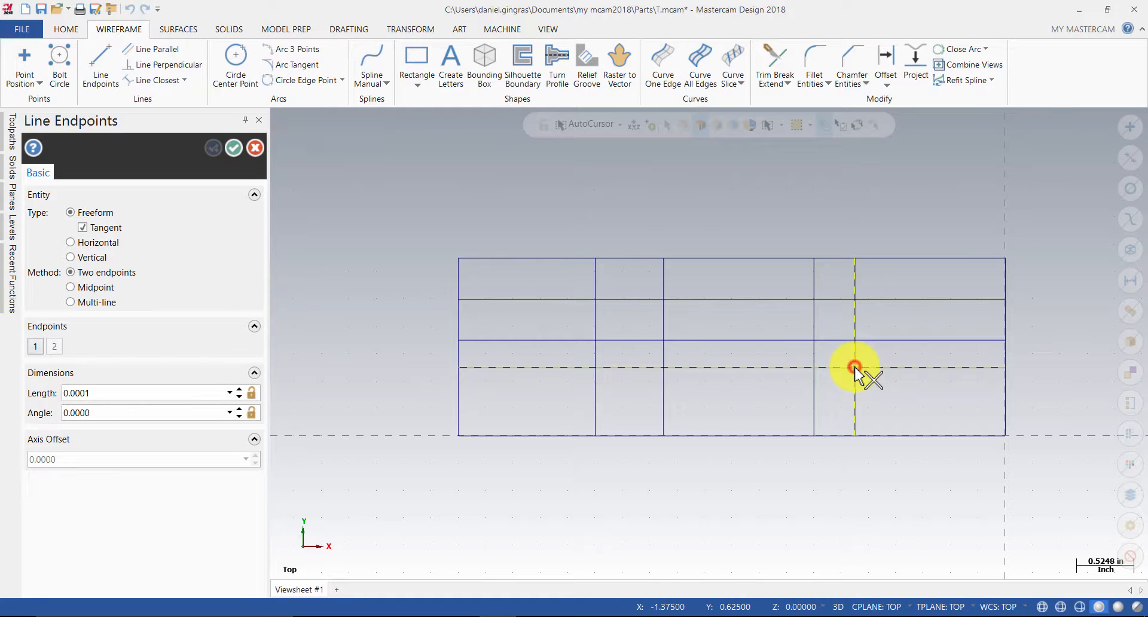
click(814, 340)
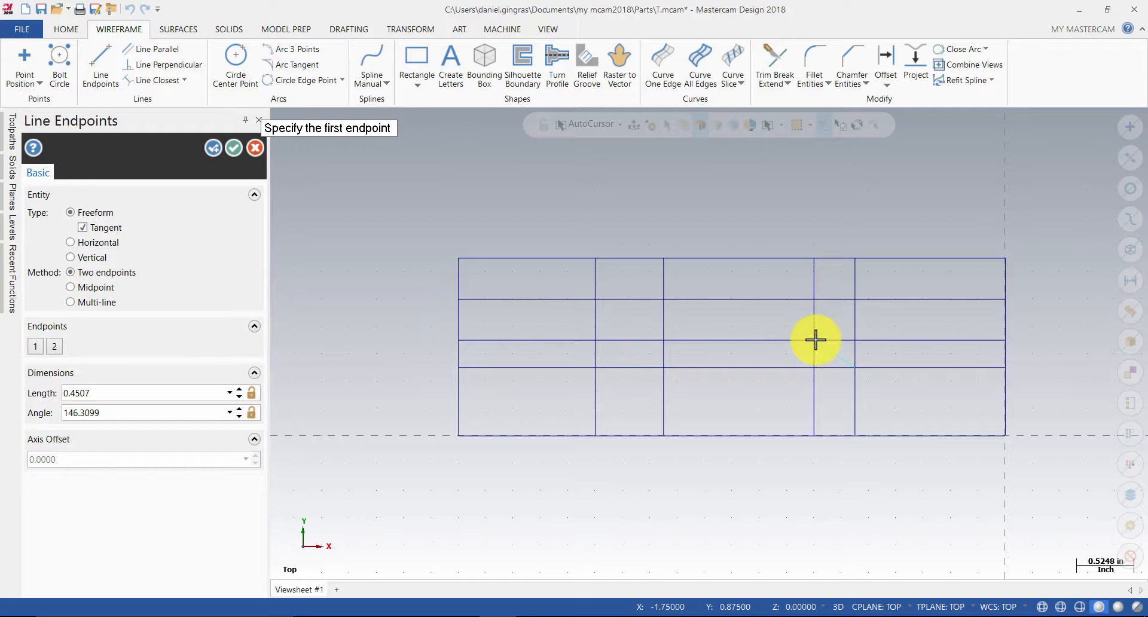
click(235, 147)
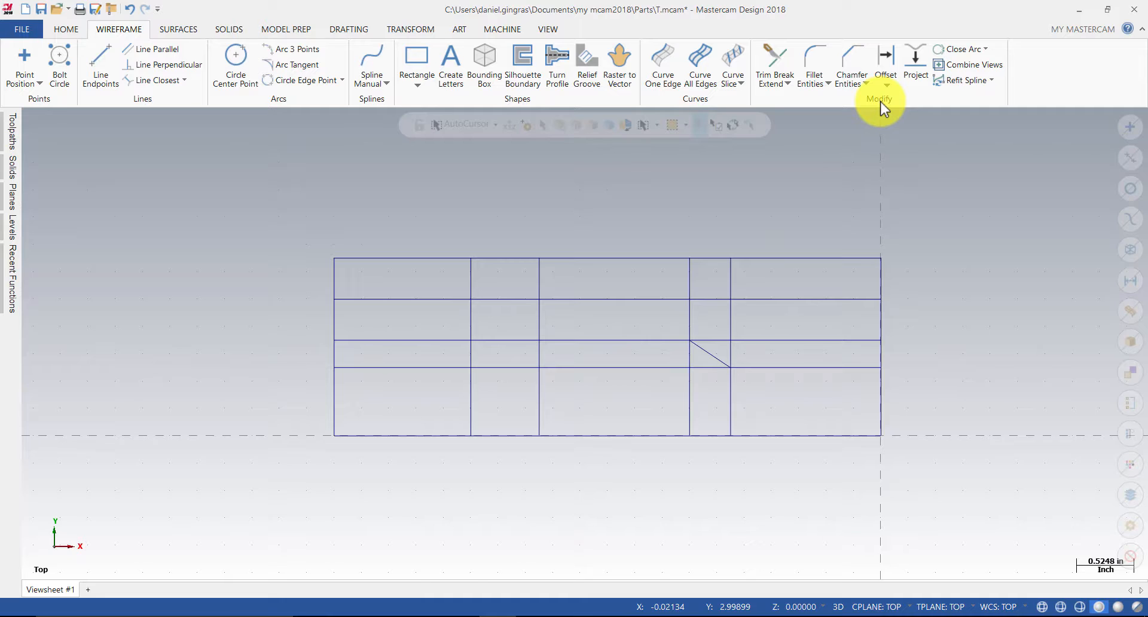
Step: Fillet the top edge with the leftmost interior vertical, and the 1.25 in horizontal with the second interior vertical, at 0.25 in radius
click(812, 61)
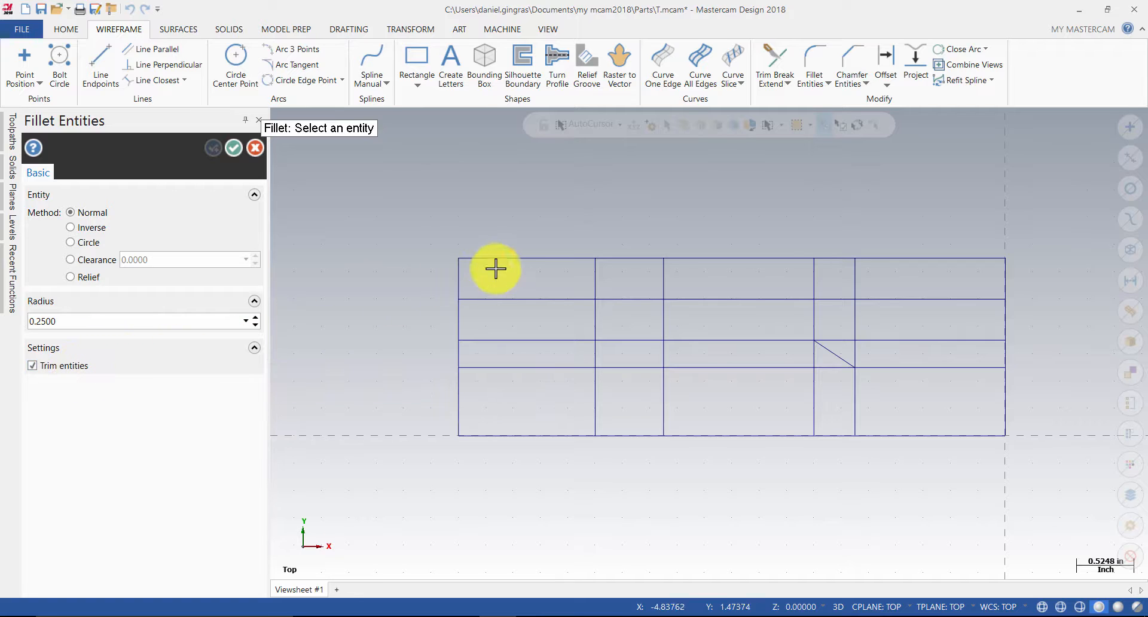
click(512, 258)
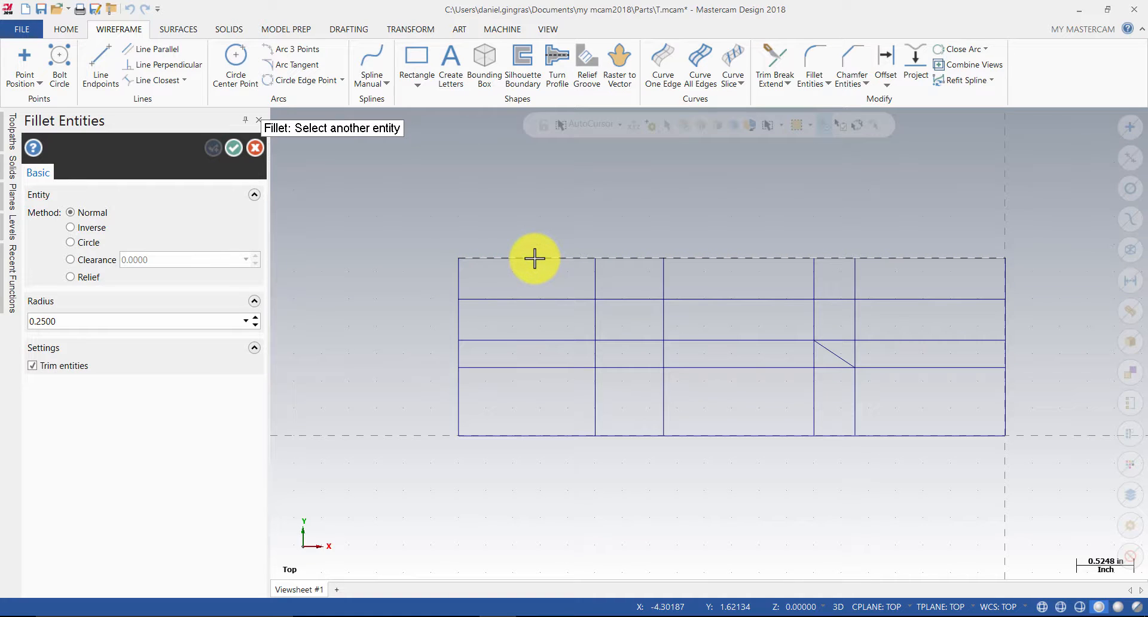
click(595, 314)
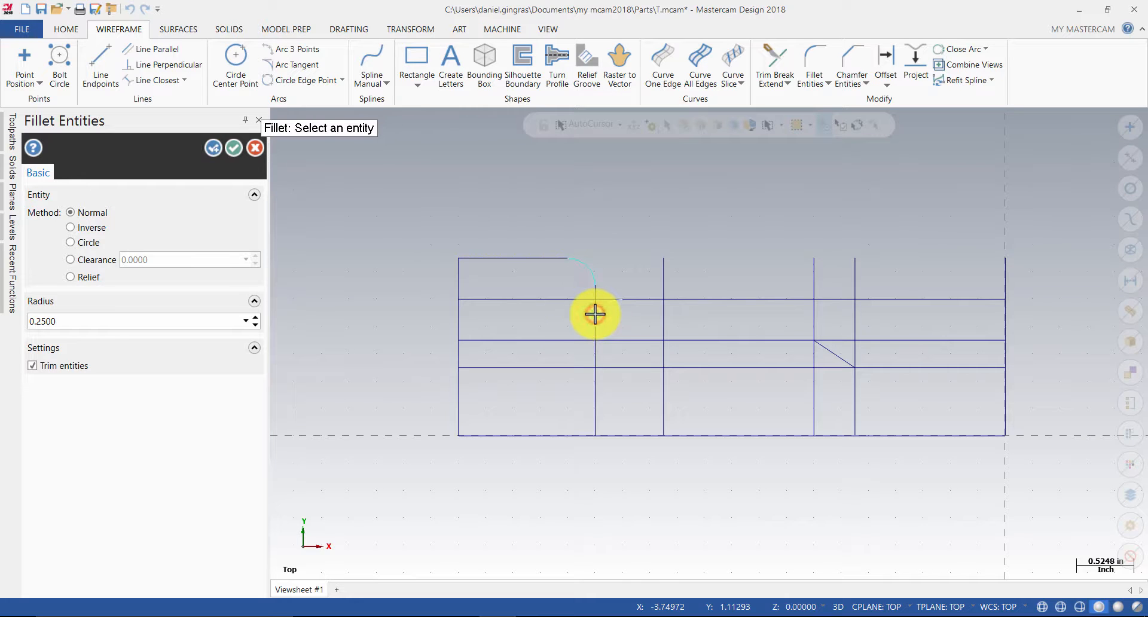
click(631, 299)
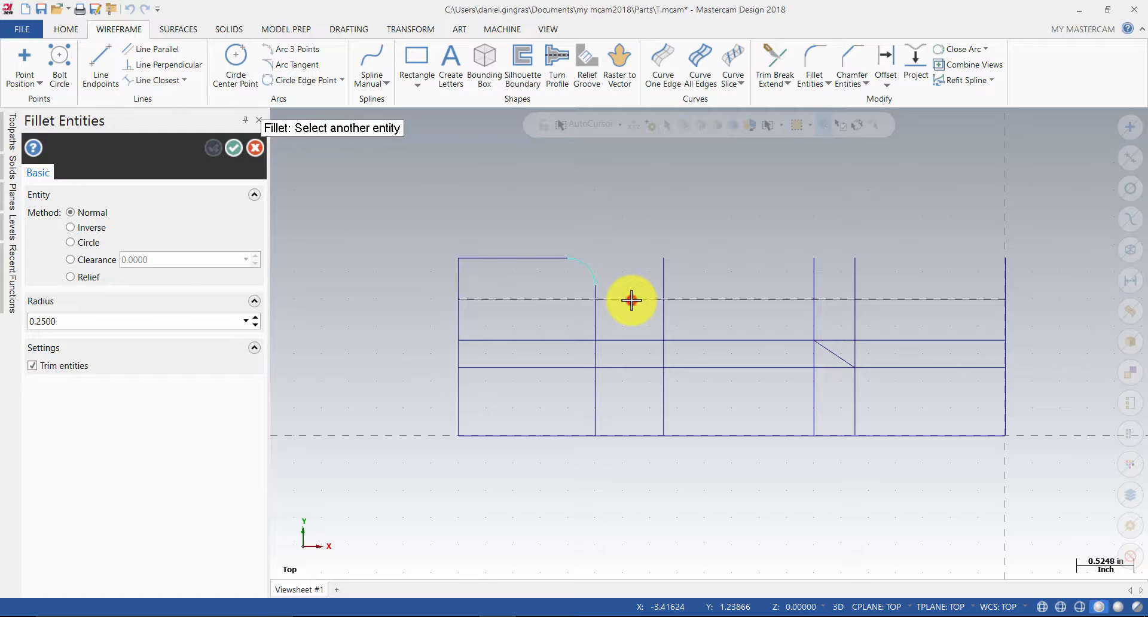
click(664, 354)
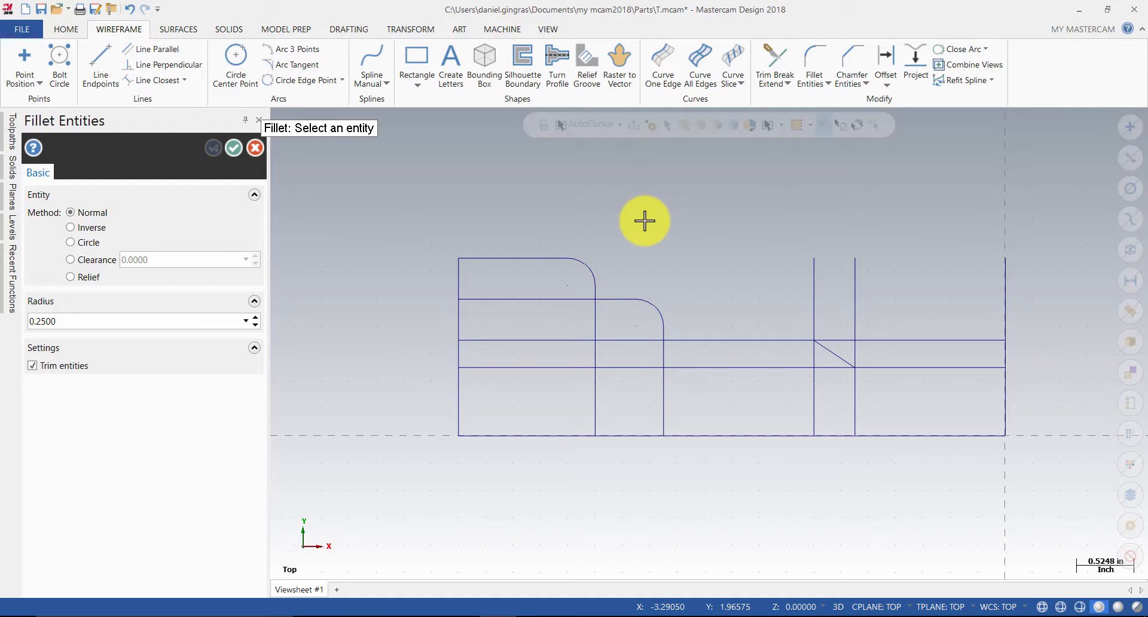
Step: Fillet the corner between the 0.625 in horizontal line and the rectangle's right edge with a 0.0625 in radius
double_click(60, 321)
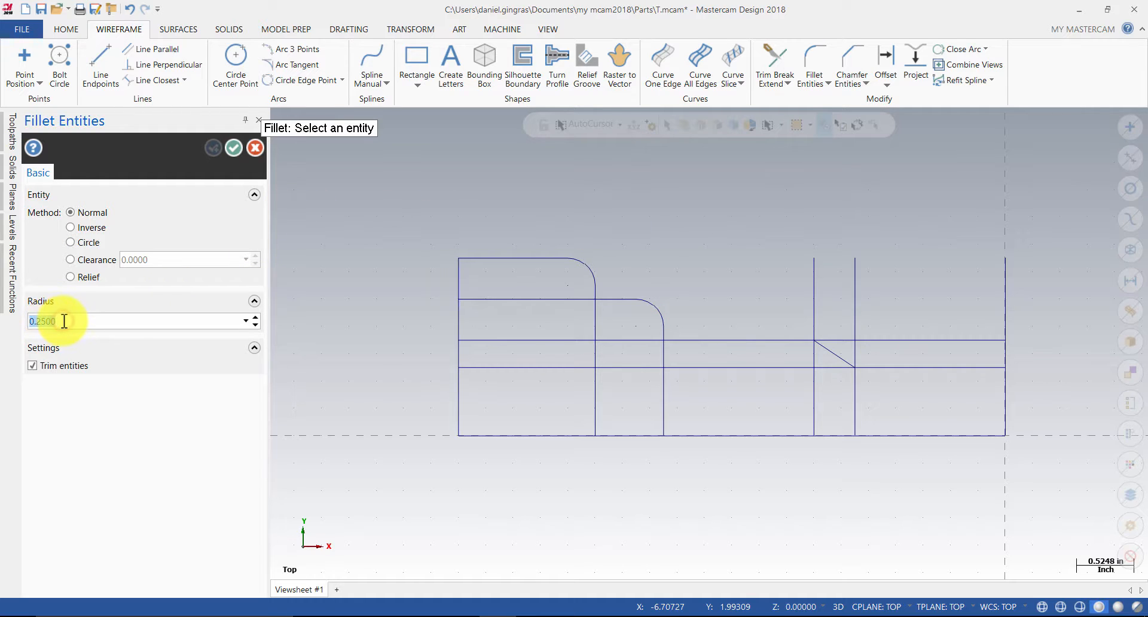
key(BackSpace)
click(921, 367)
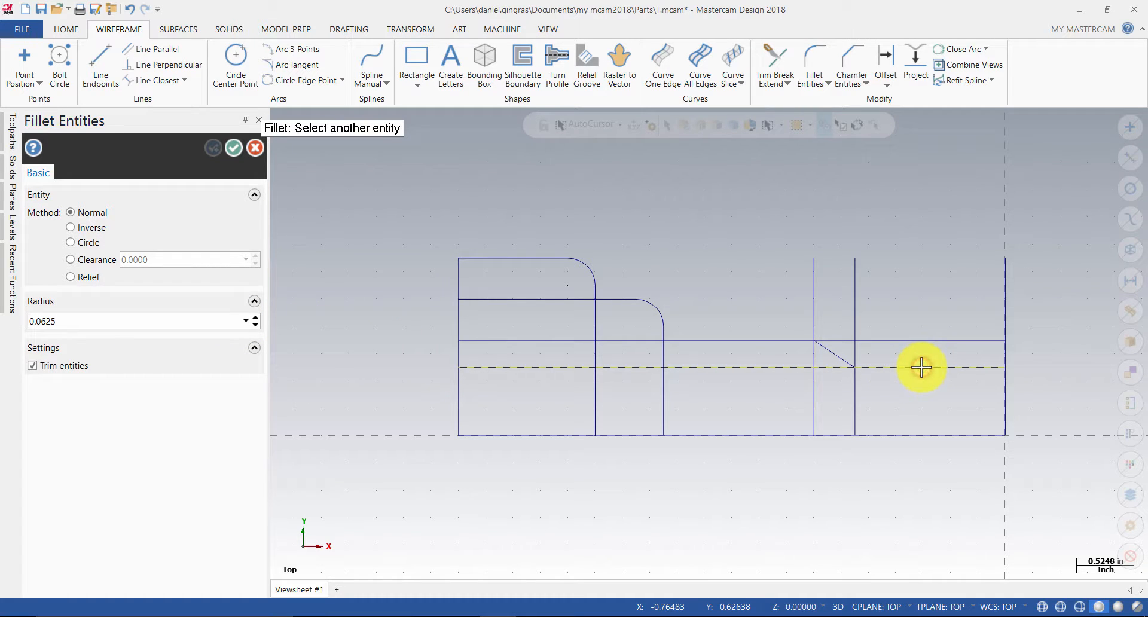
click(1006, 400)
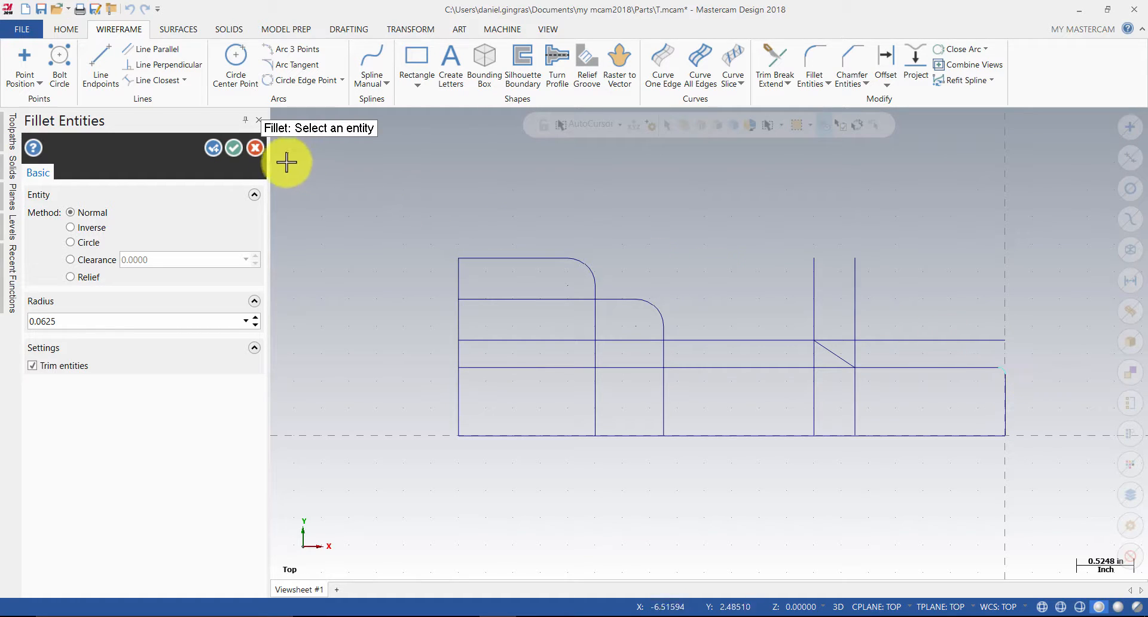
click(234, 149)
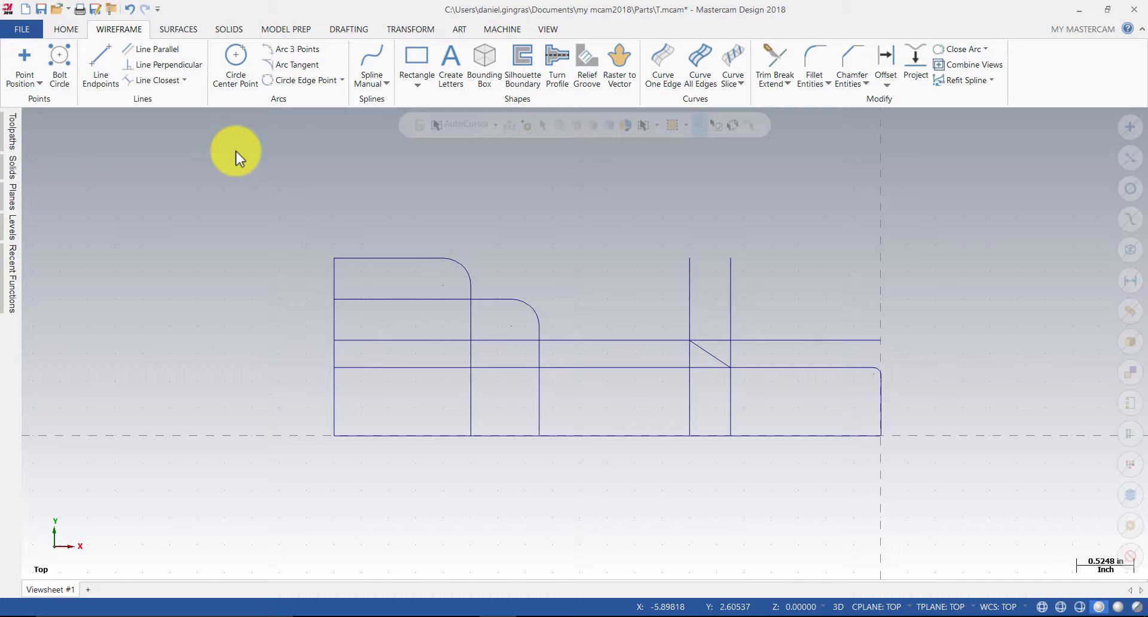
Step: Trim the two lower interior horizontals and the two rightmost interior verticals pairwise at the sloped line's endpoints, using Trim 2 entities
click(772, 60)
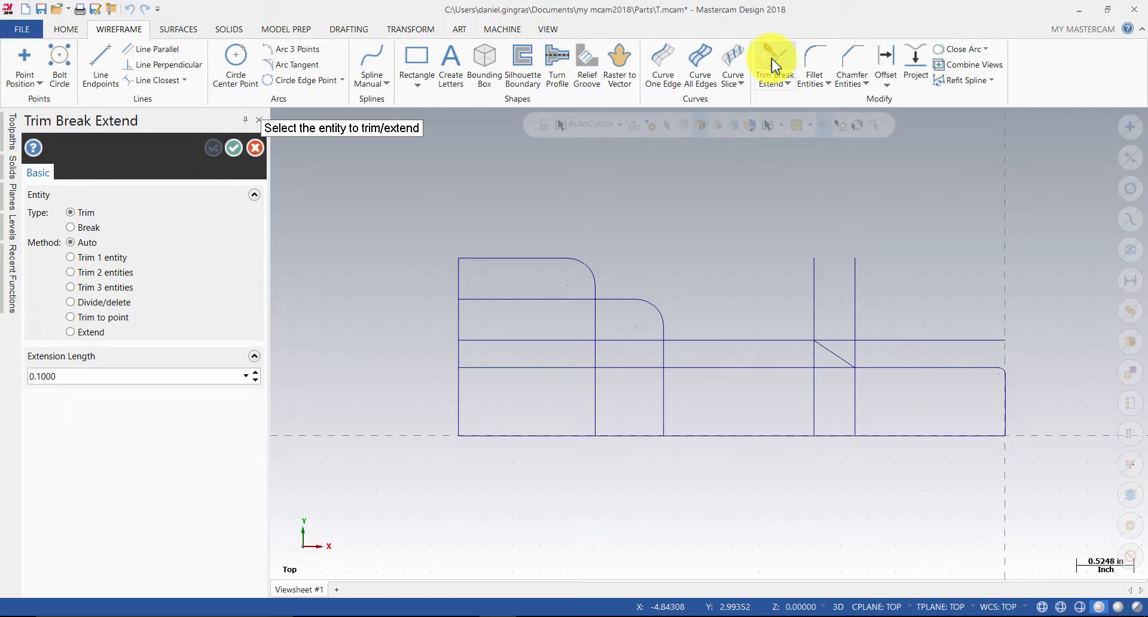
click(113, 271)
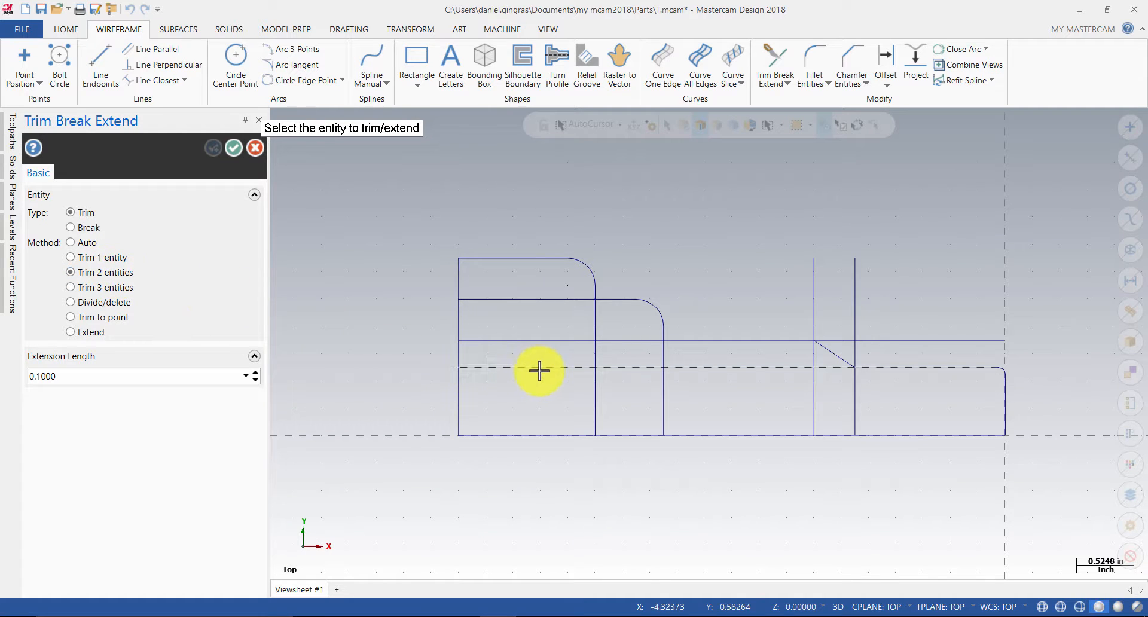
click(930, 369)
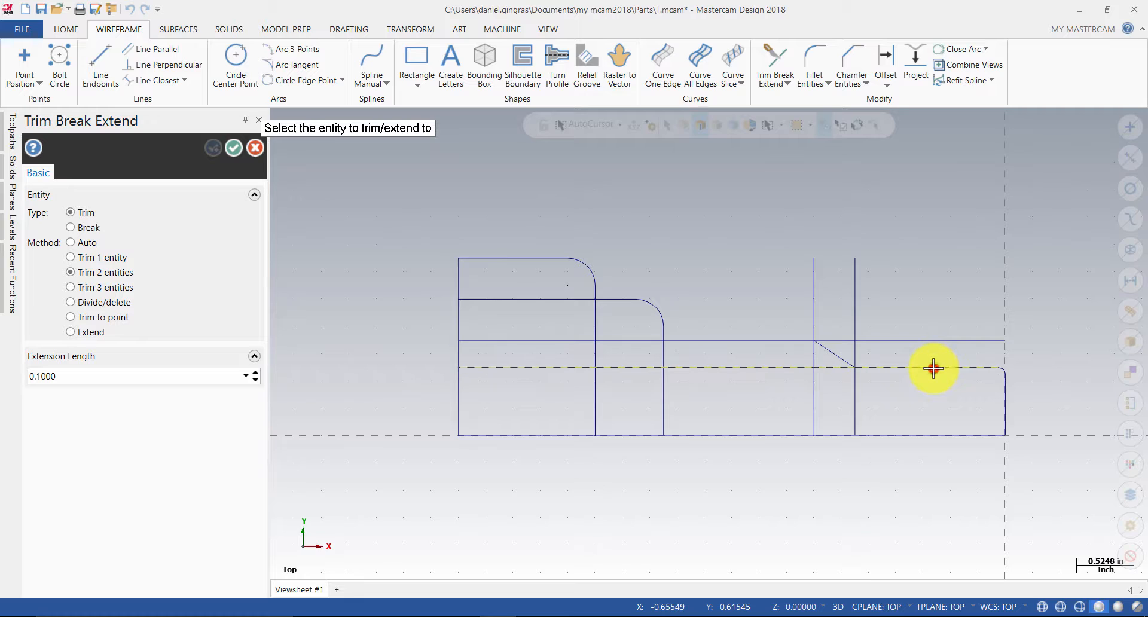
click(857, 412)
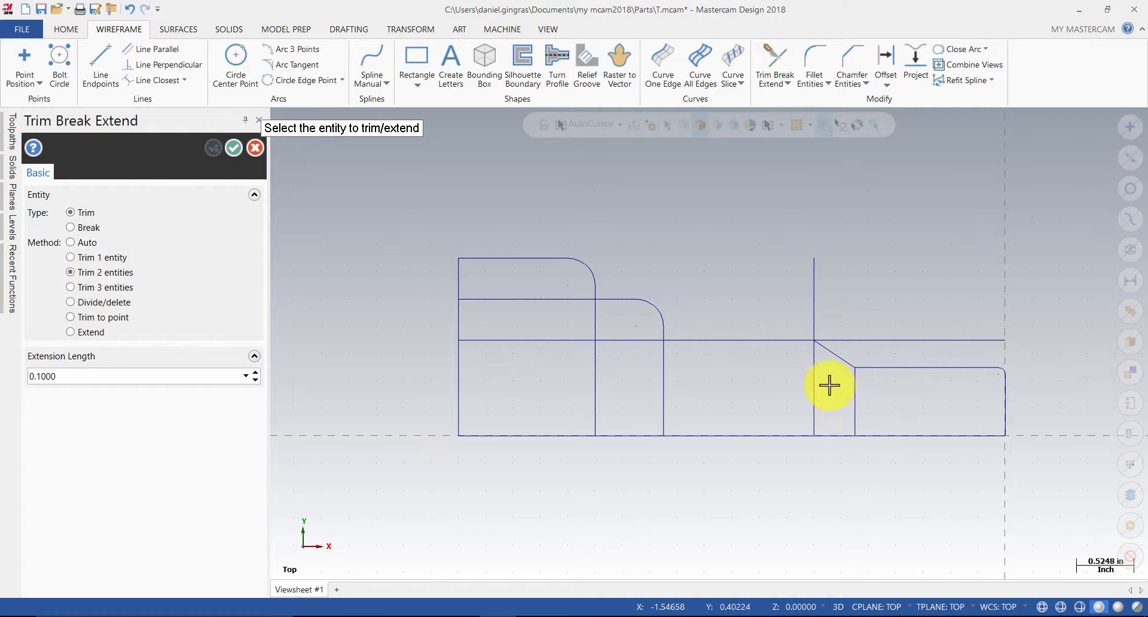
click(789, 340)
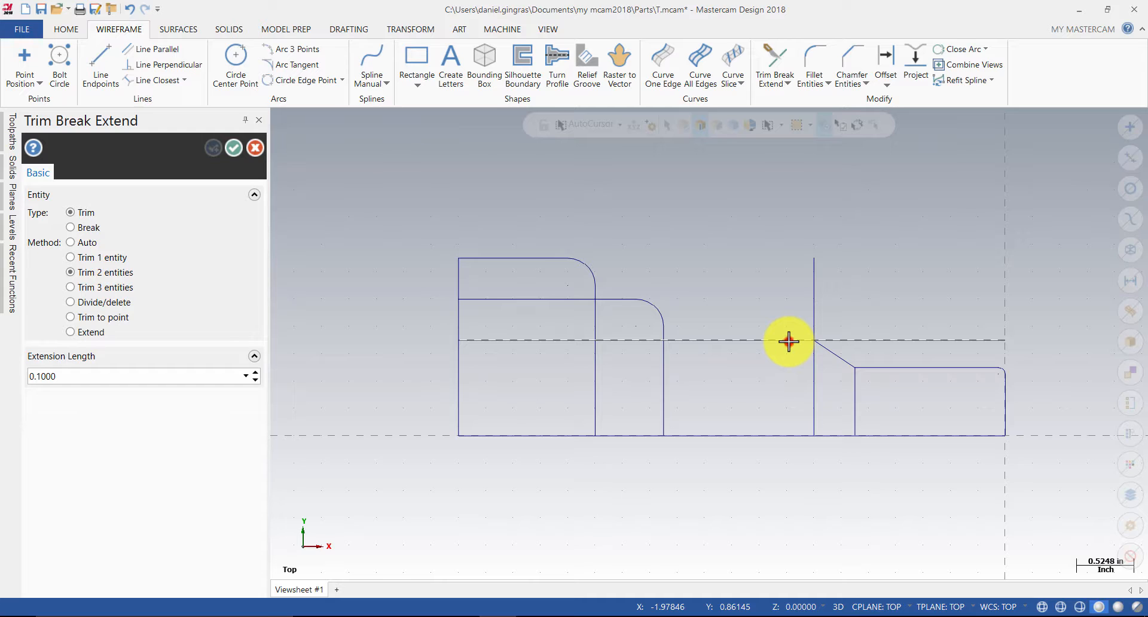
click(814, 381)
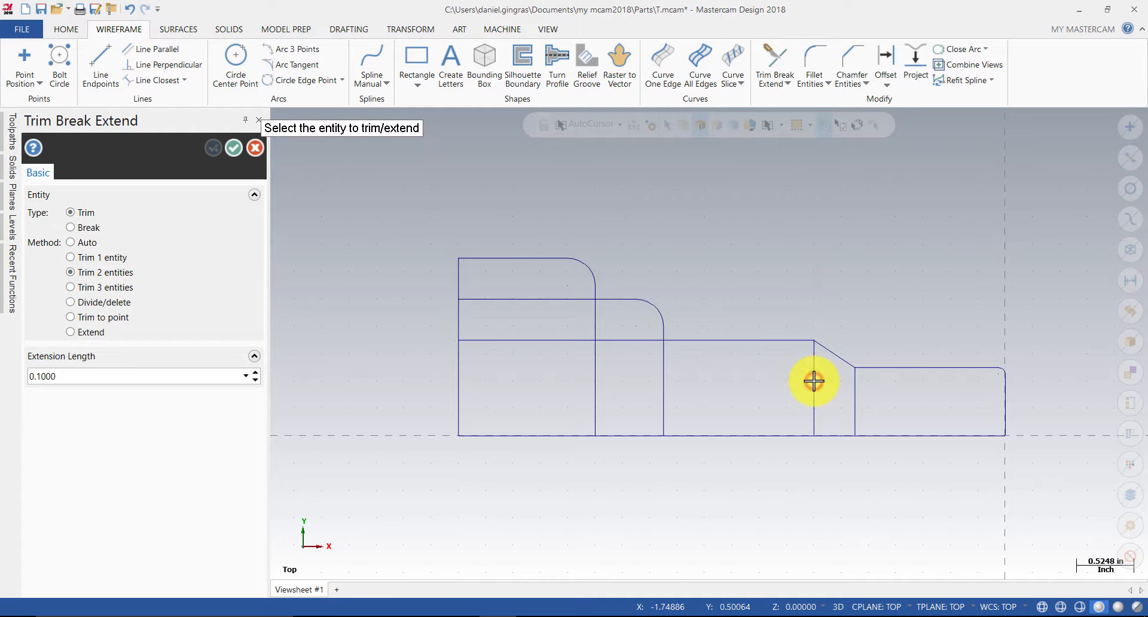
Step: Trim each vertical below the two 0.25 in fillets with the horizontal line it meets, forming the stepped profile corners
click(663, 326)
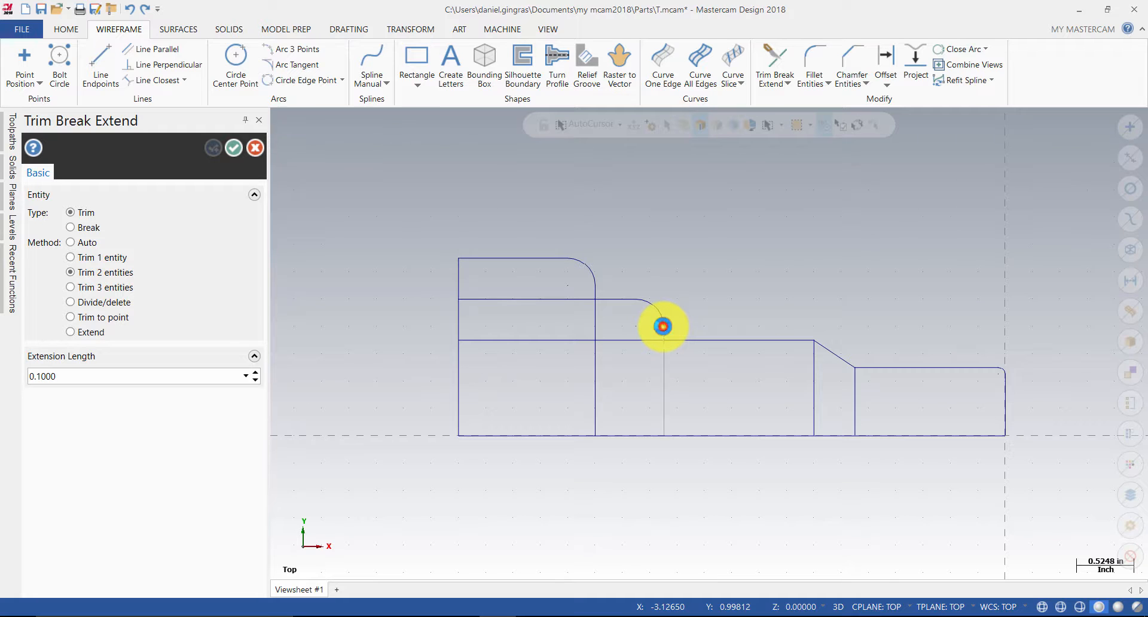
click(693, 339)
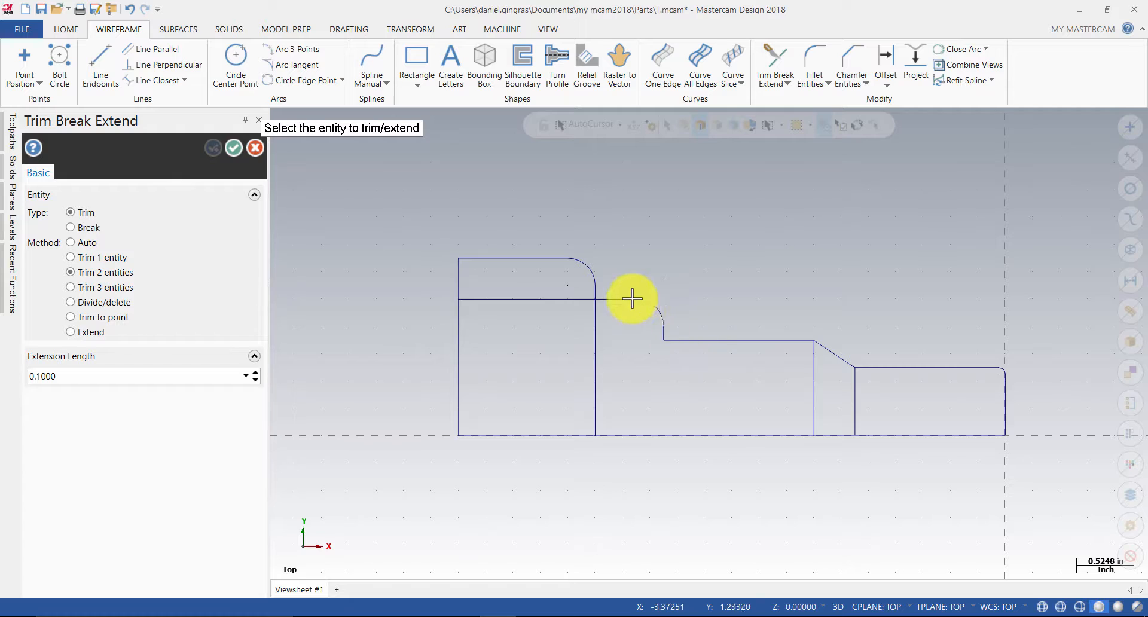
click(595, 291)
click(595, 291)
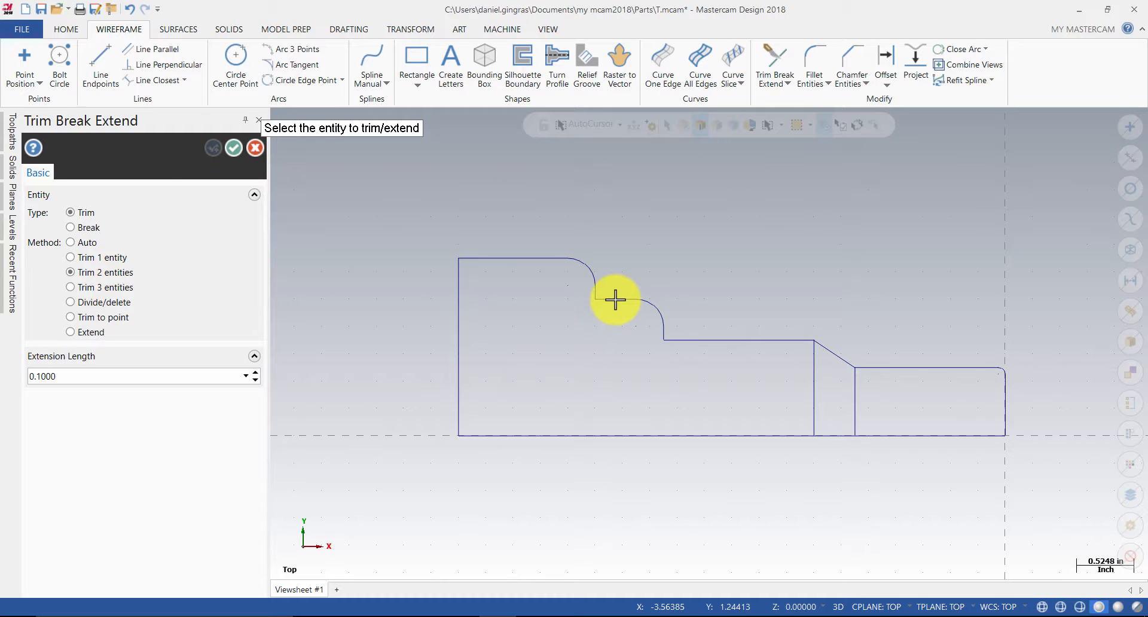
Step: Remove the two remaining interior verticals below the sloped line's endpoints using the Divide/delete trim method
click(118, 304)
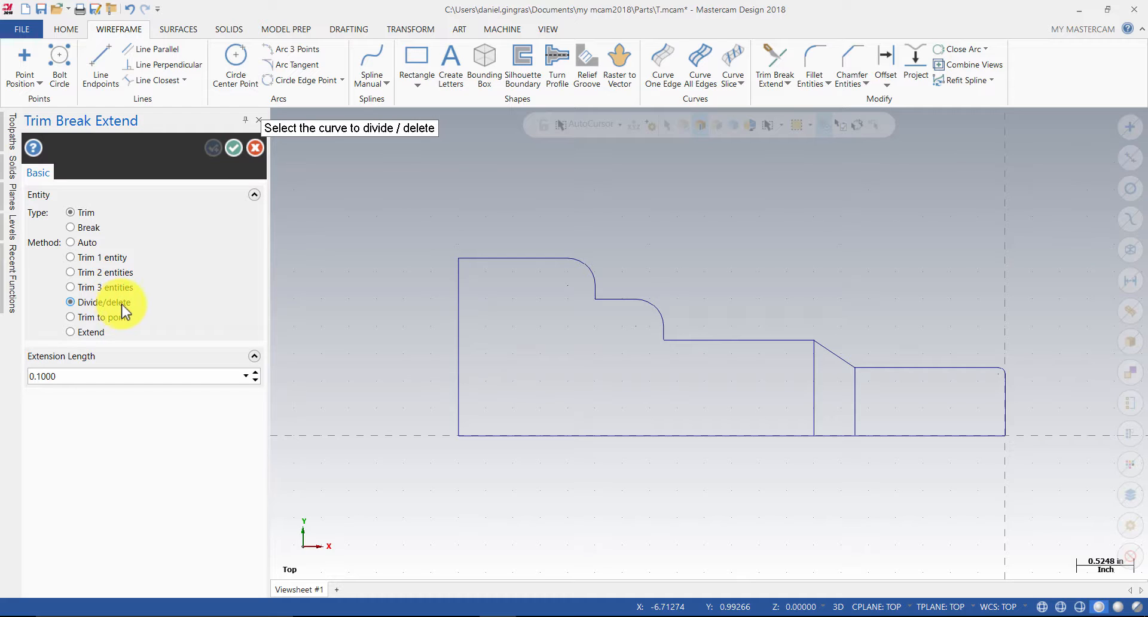
click(815, 379)
click(854, 392)
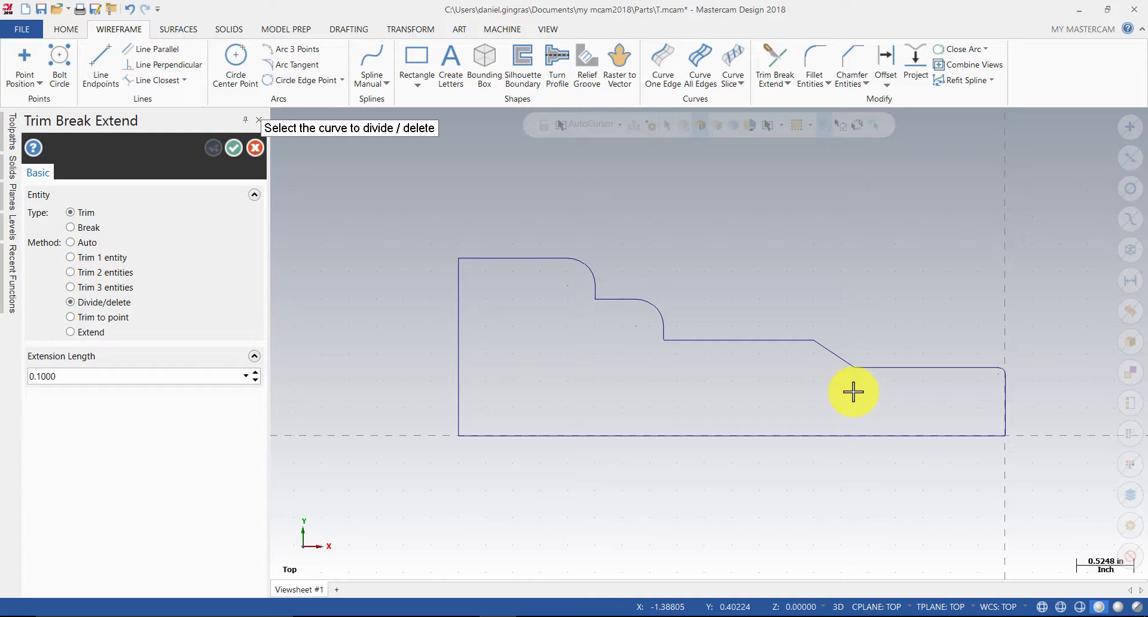
click(234, 151)
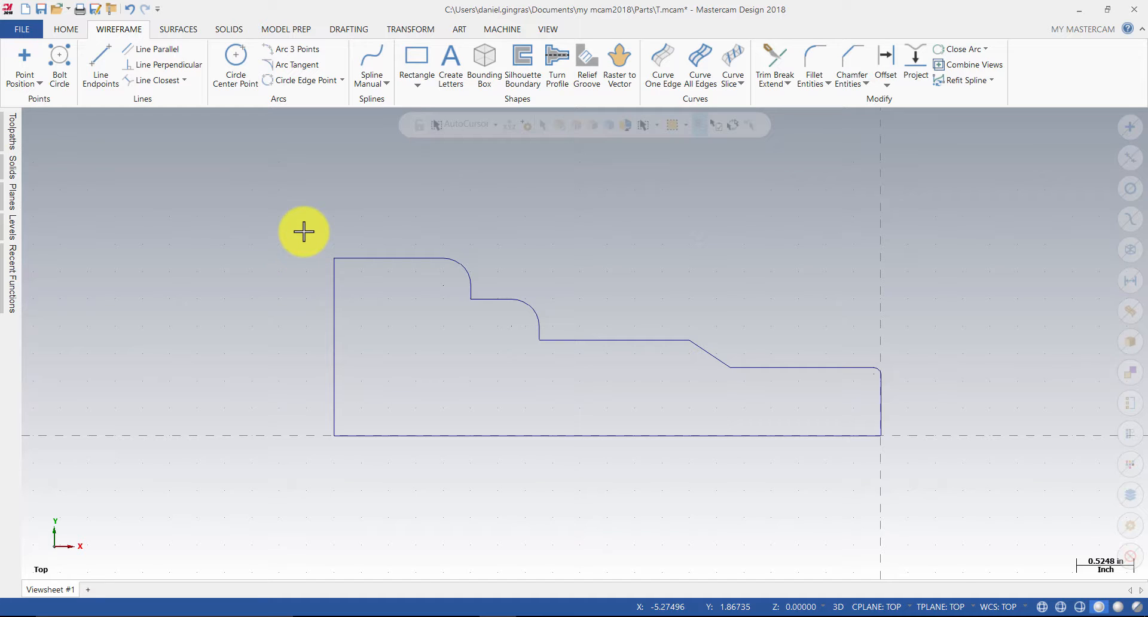
Step: Undo all the trims and fillets back to the full rectangle with its offset grid lines and sloped line
click(130, 9)
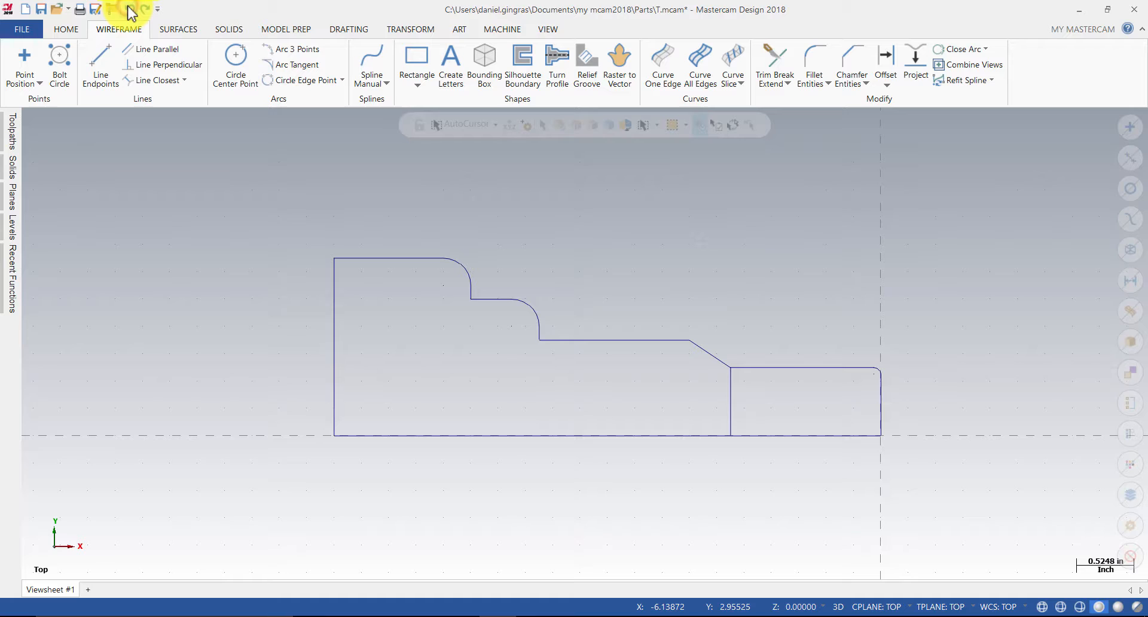
click(131, 9)
click(131, 10)
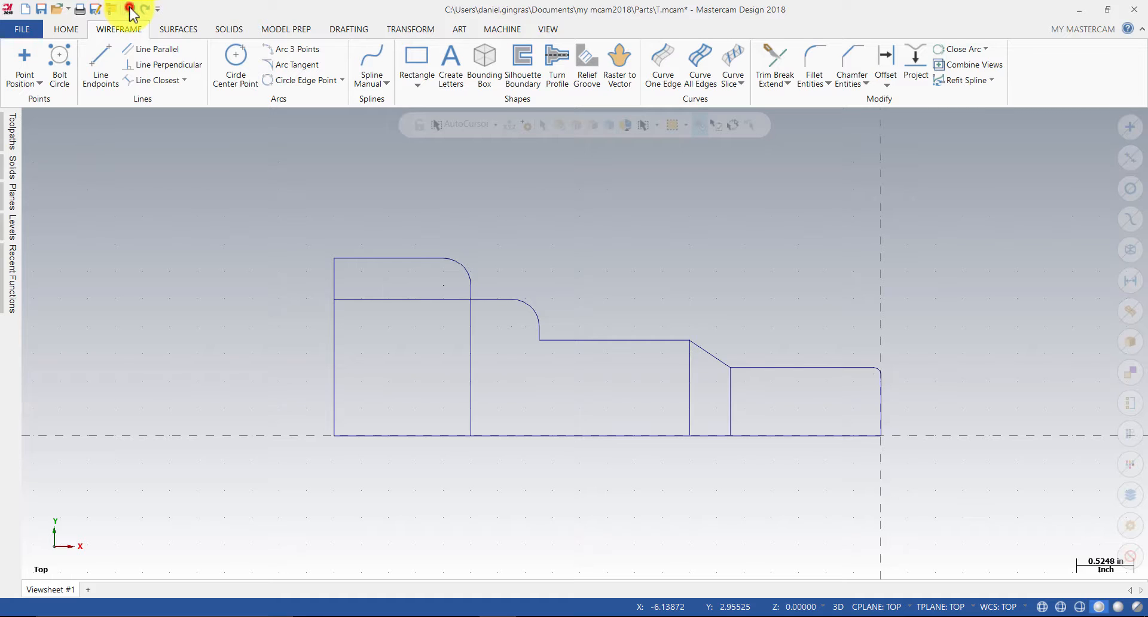
click(132, 10)
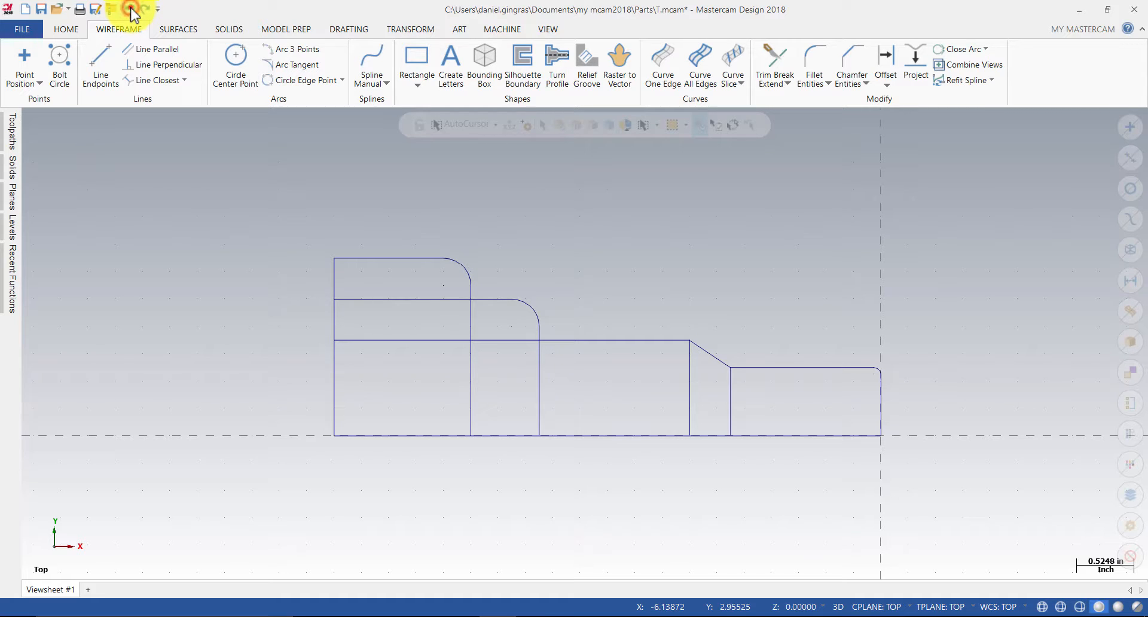
click(131, 10)
click(131, 10)
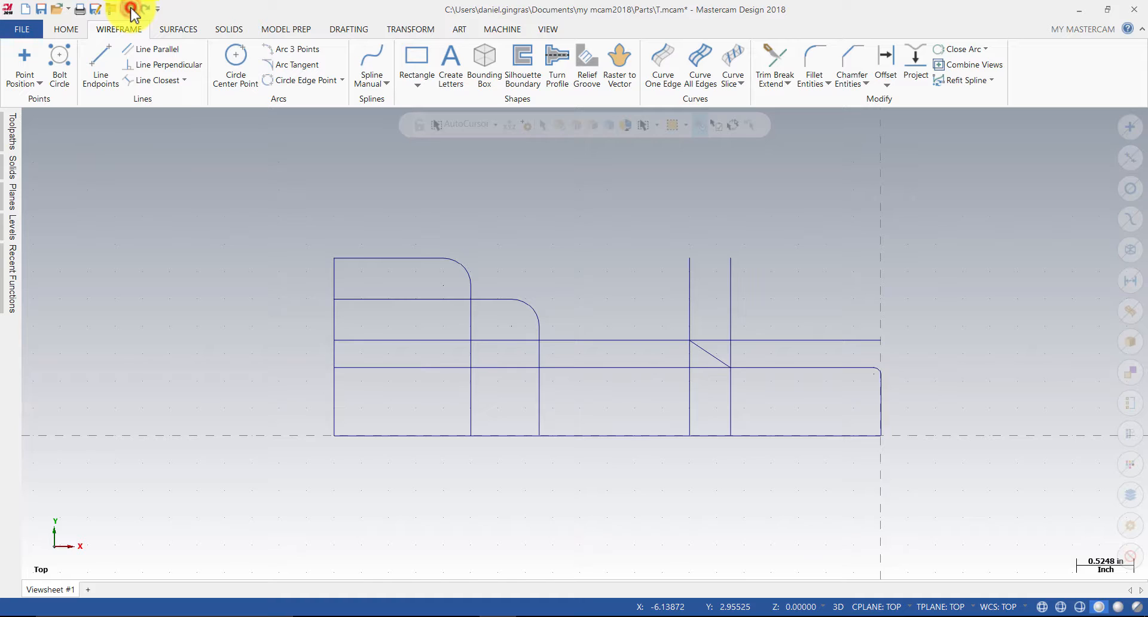
click(131, 10)
click(131, 10)
click(131, 10)
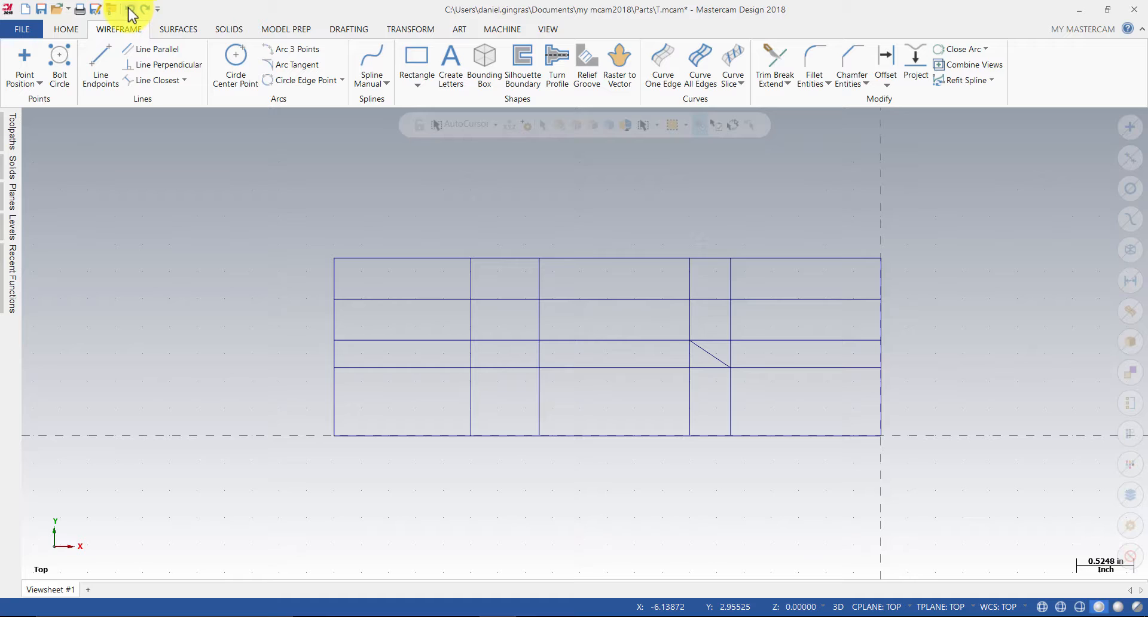
Step: Redo all the undone fillets, trims and deletions to restore the closed stepped profile
click(144, 9)
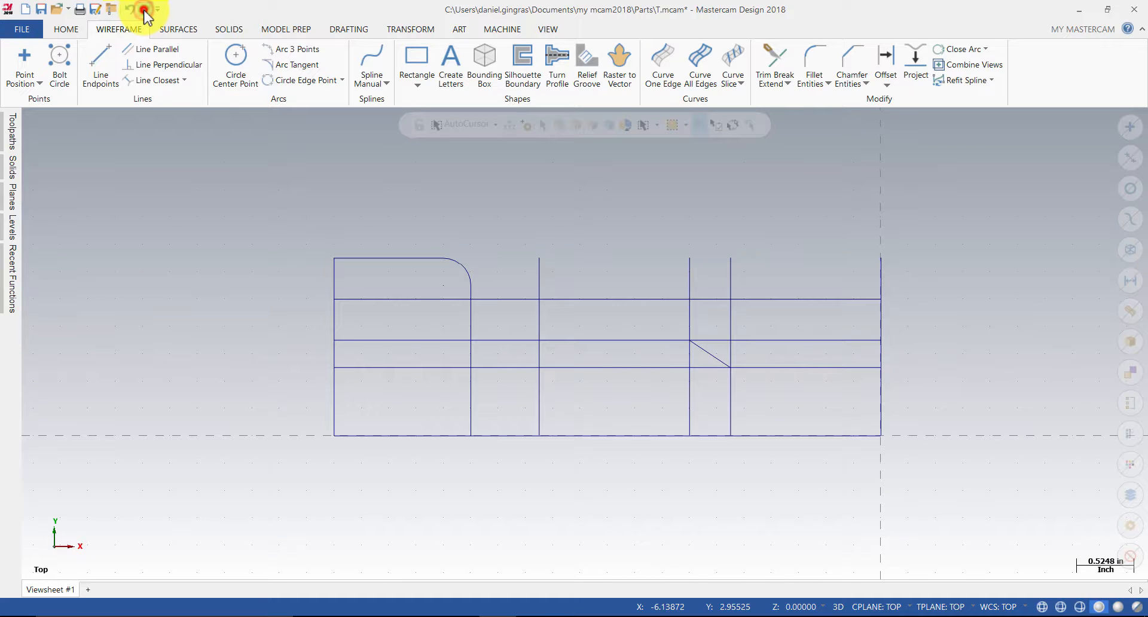
click(144, 9)
click(144, 10)
click(144, 10)
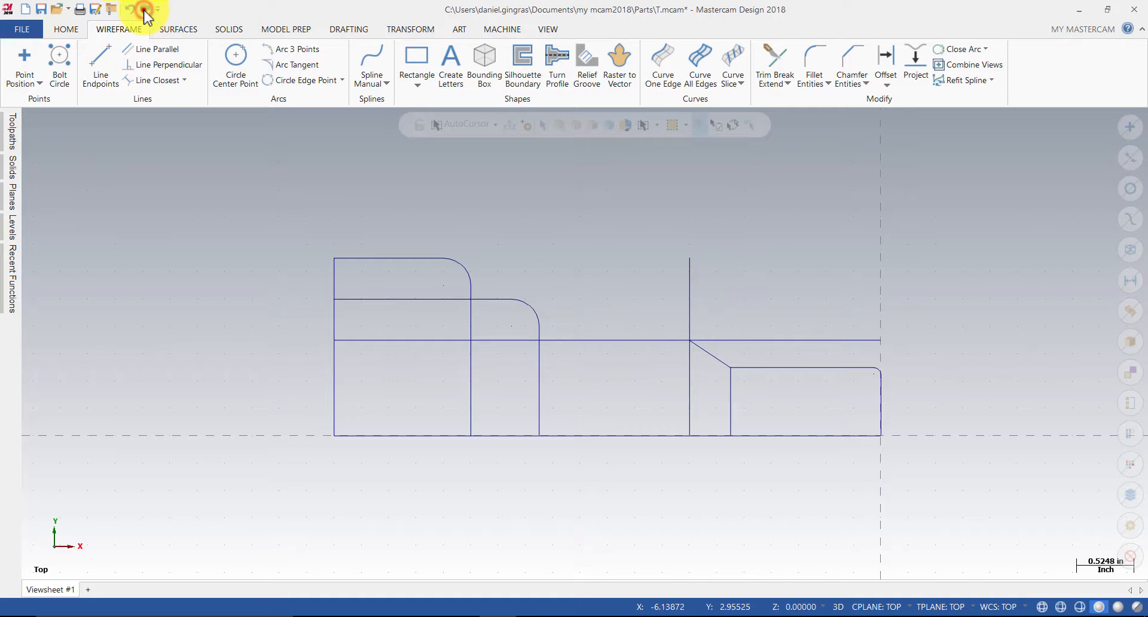
click(144, 9)
click(144, 10)
click(144, 9)
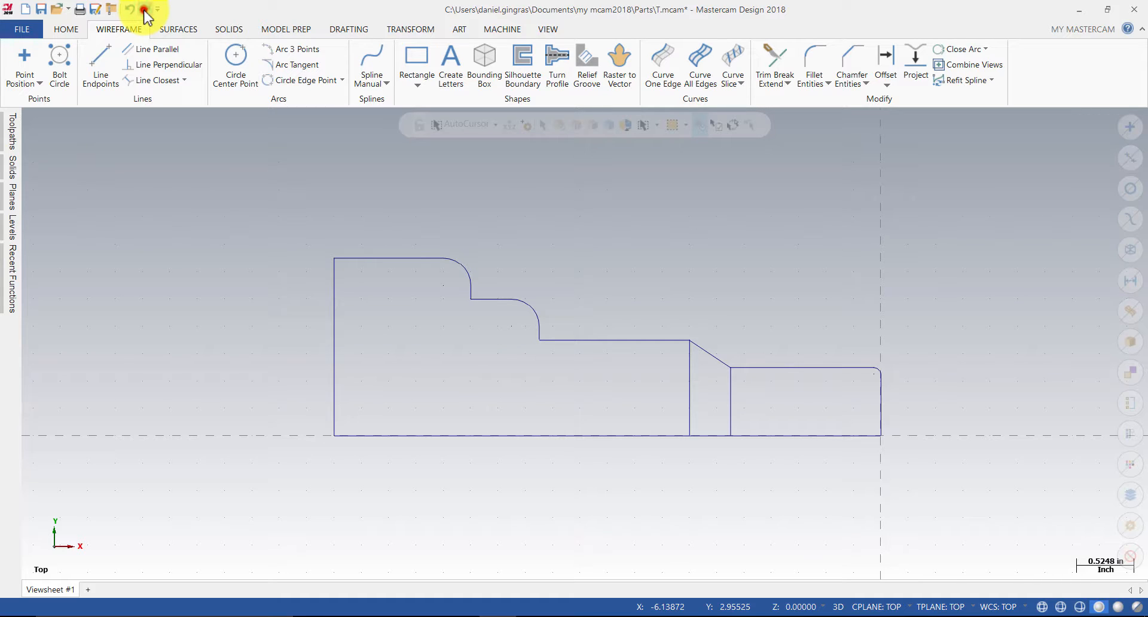
click(144, 10)
click(145, 9)
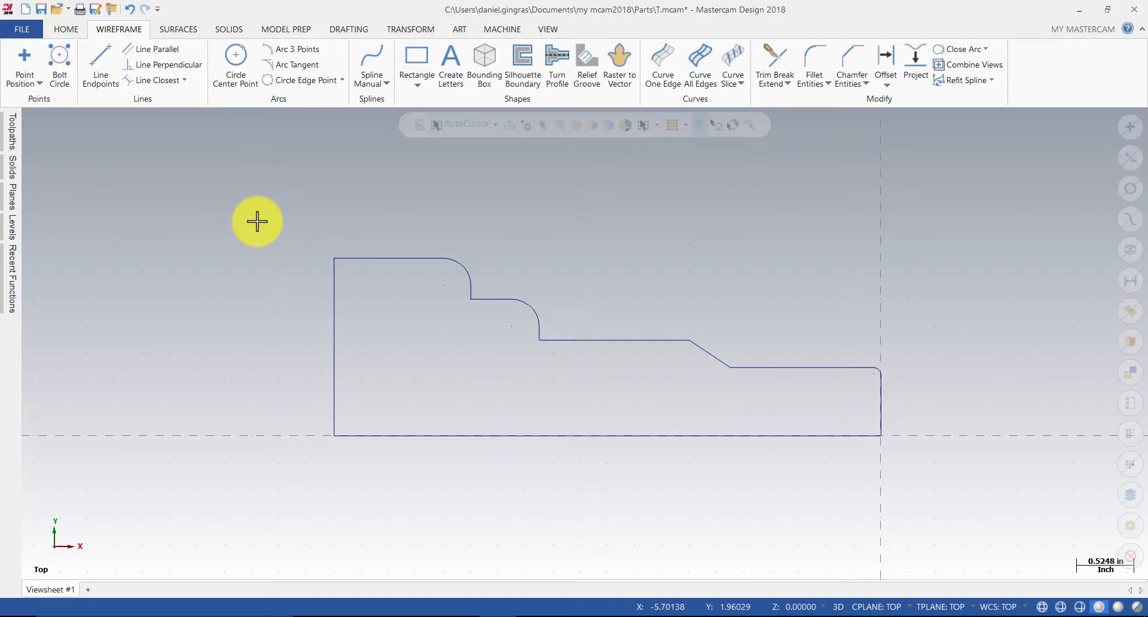
Step: Save the part as a Mastercam file in the Parts folder, named with the author's first name followed by _Tutorial_1
click(23, 29)
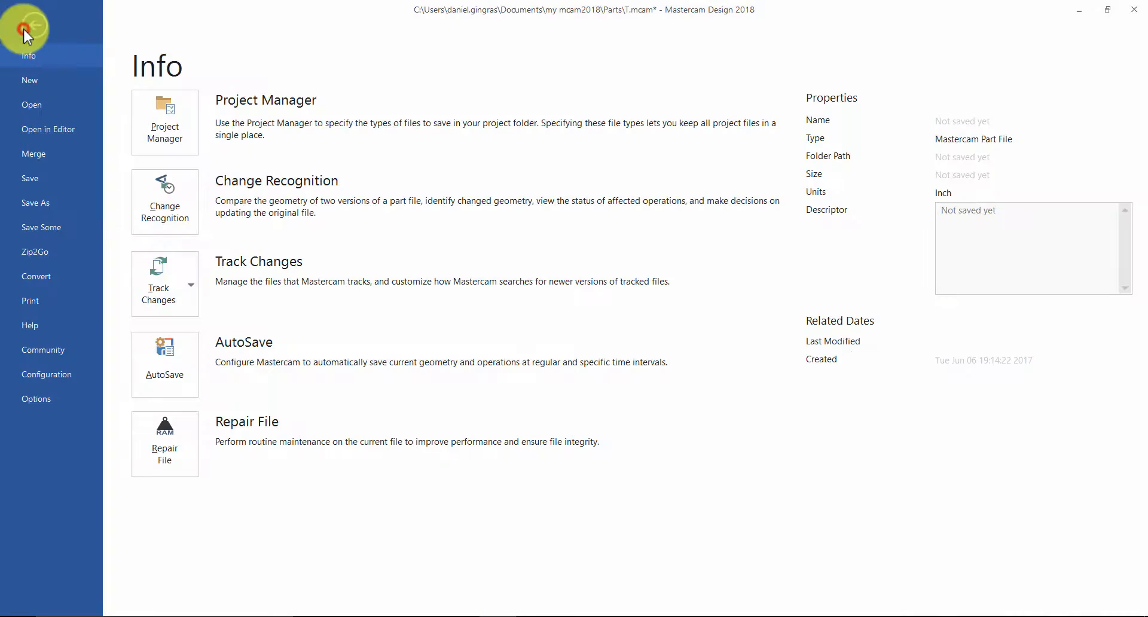
click(58, 201)
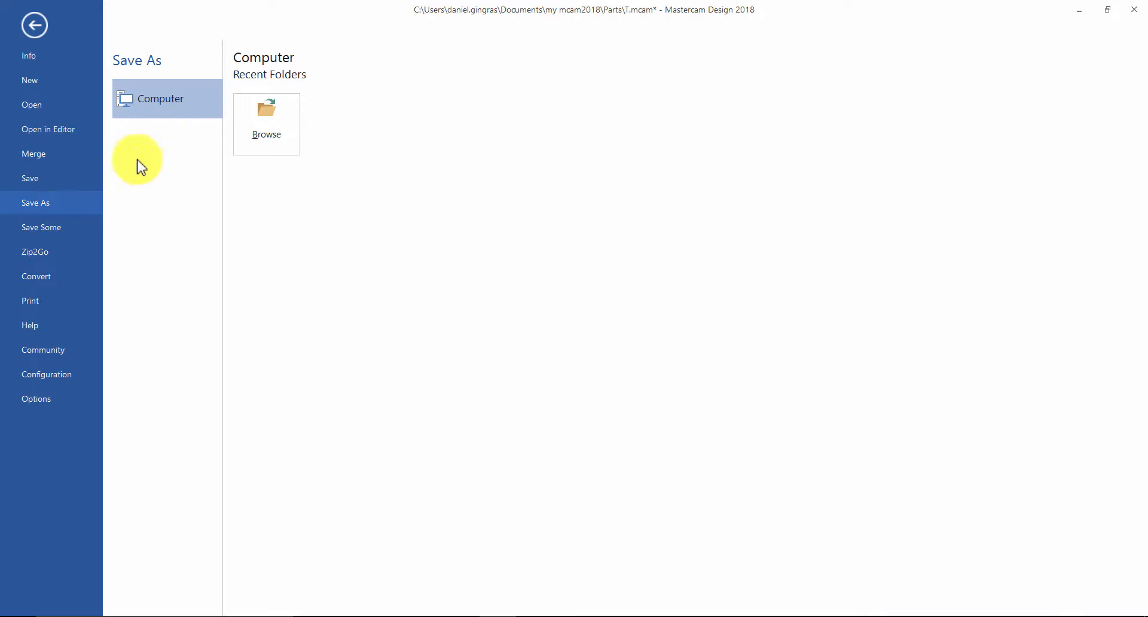
click(263, 117)
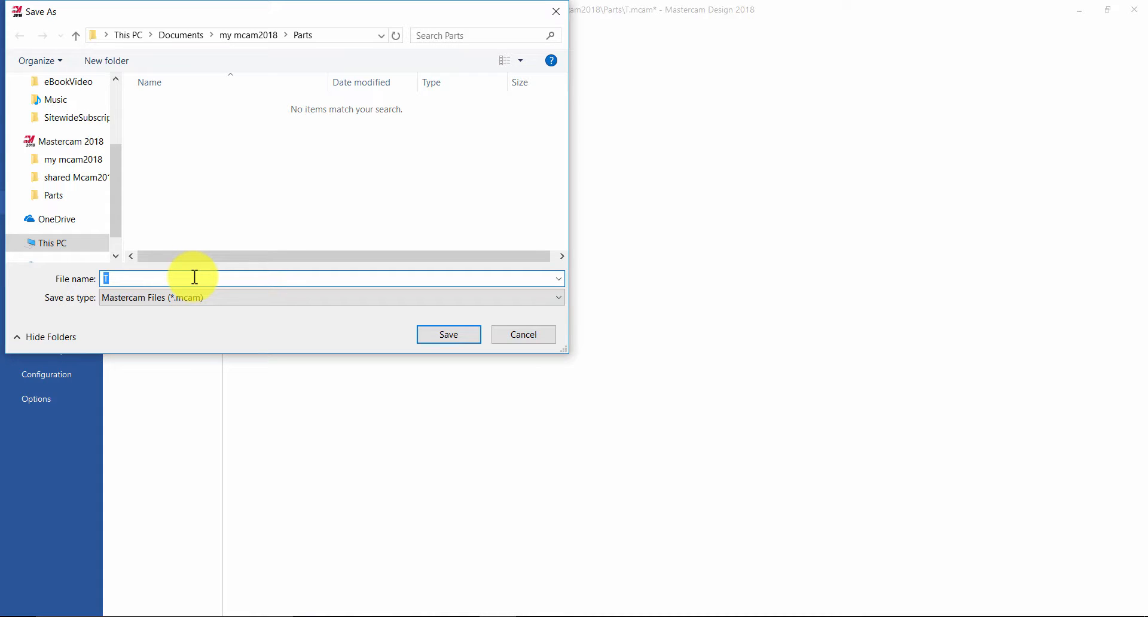
text(Daniel_Tutorial_1)
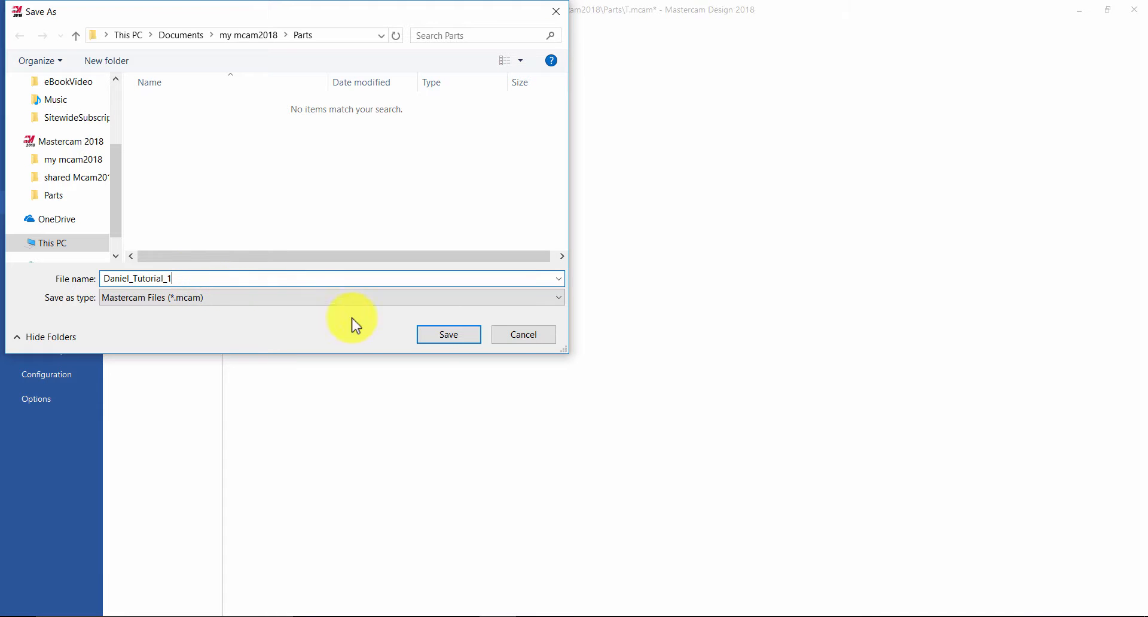
click(444, 339)
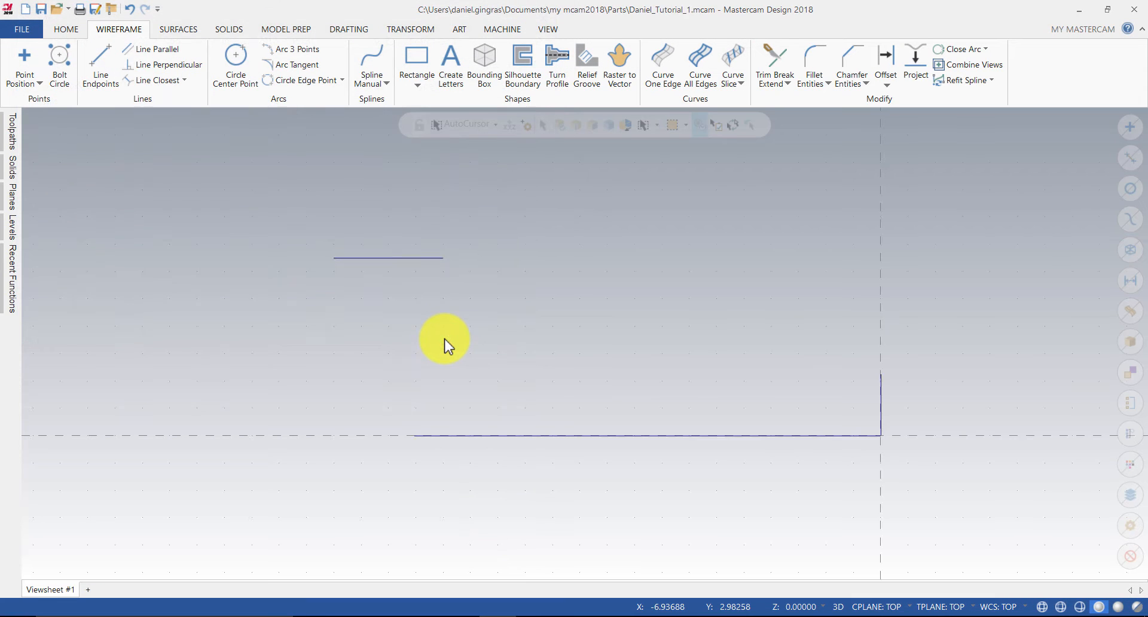